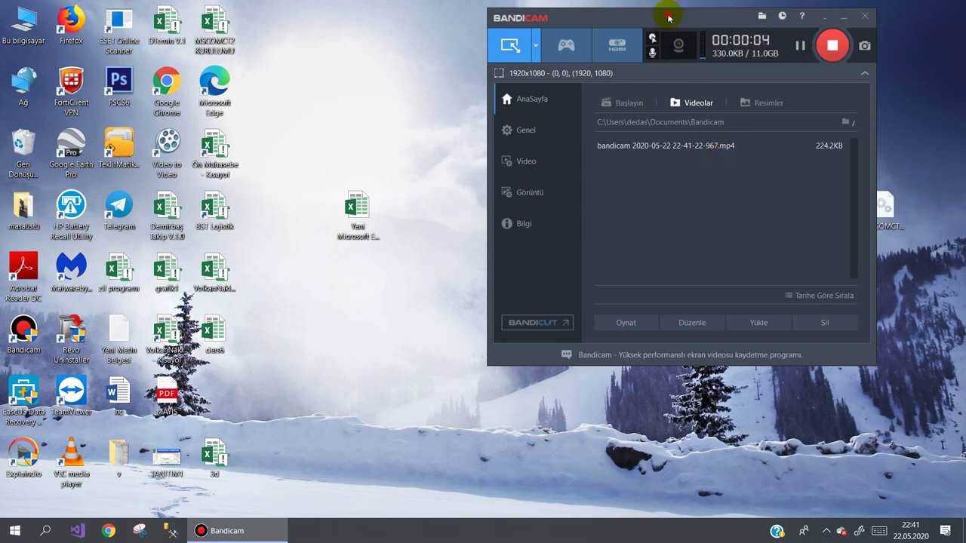
Move the Bandicam recorder window to the right edge of the screen.
drag(668, 16, 721, 13)
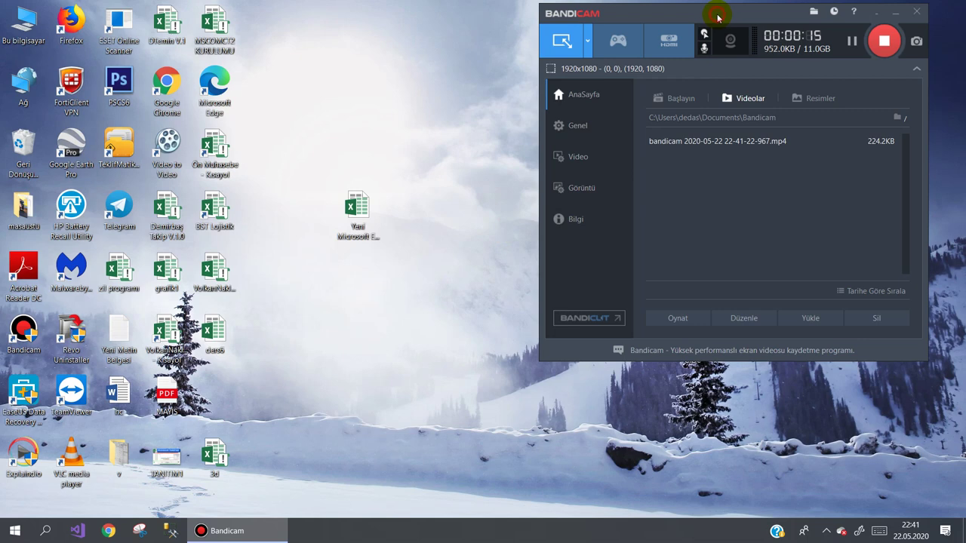
mouse_move(718, 16)
mouse_down()
mouse_move(497, 85)
mouse_move(456, 36)
mouse_move(897, 11)
mouse_up()
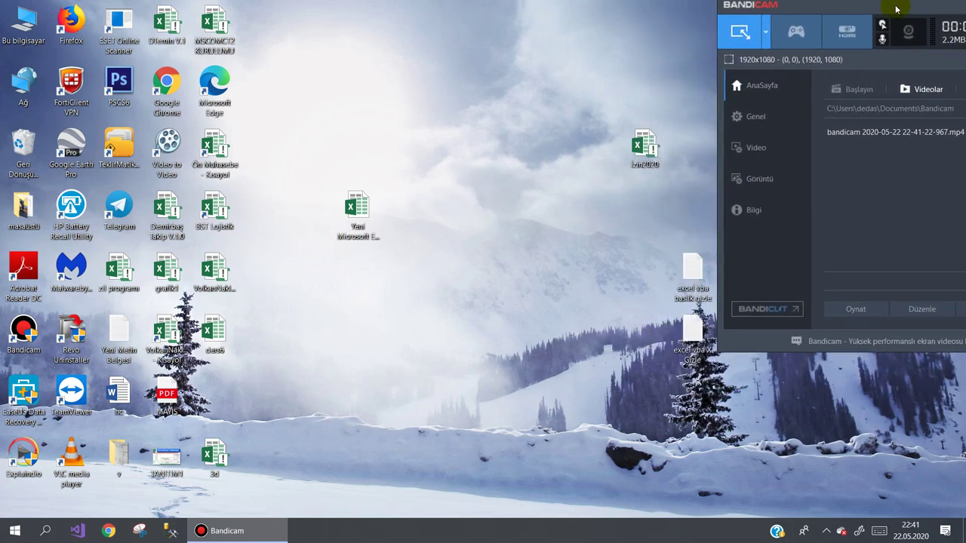
Open the 'excel vba X Gizle' notes maximized and scroll through the API declarations.
double_click(696, 328)
double_click(558, 230)
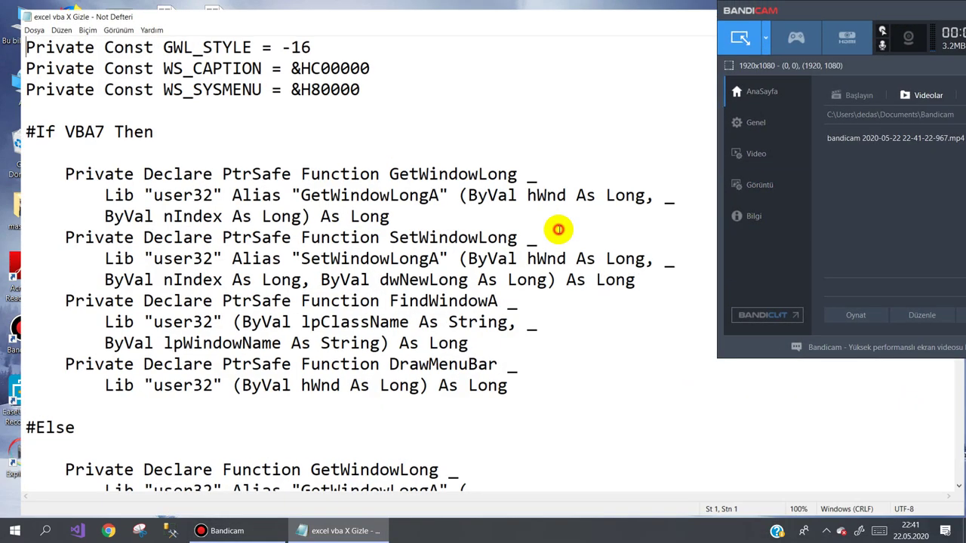
scroll(284, 156, down, 2)
scroll(280, 146, down, 6)
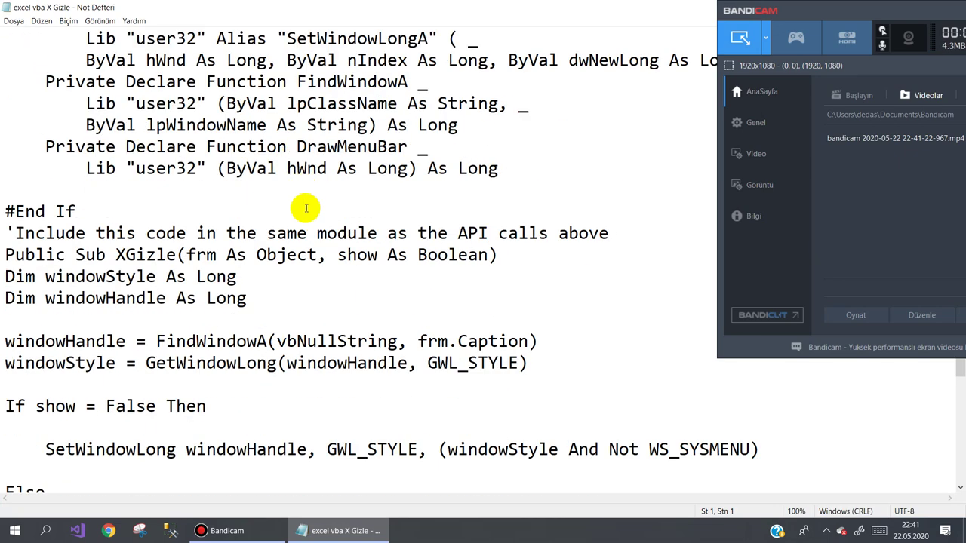
scroll(304, 204, down, 3)
scroll(304, 226, down, 2)
scroll(332, 241, up, 9)
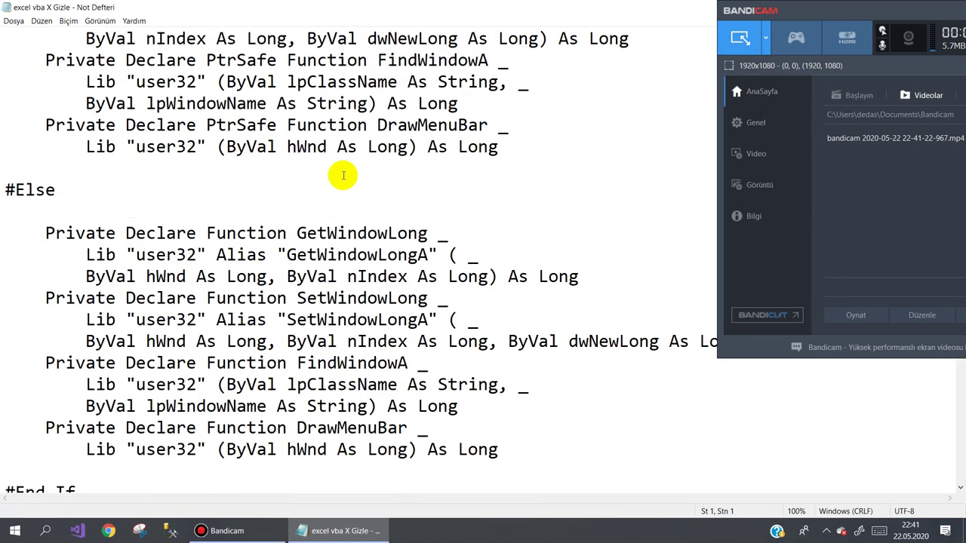
scroll(375, 119, up, 3)
scroll(332, 129, up, 1)
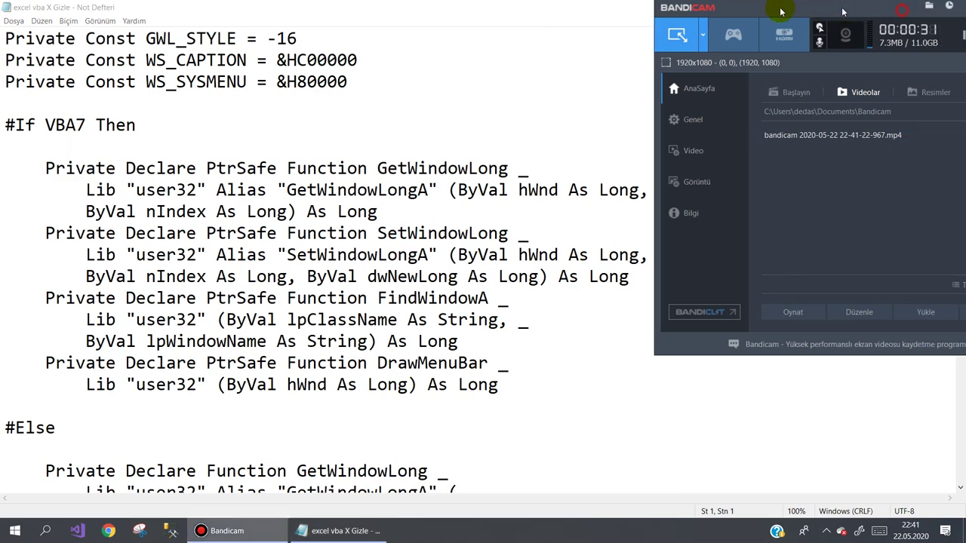
Minimize Bandicam and the Notepad notes to show the desktop.
drag(905, 11, 674, 10)
click(836, 11)
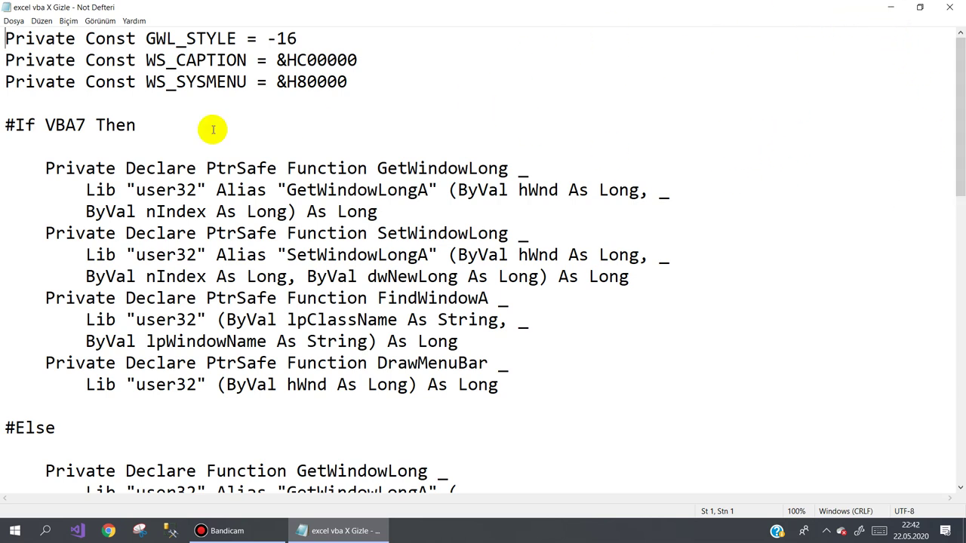
click(889, 10)
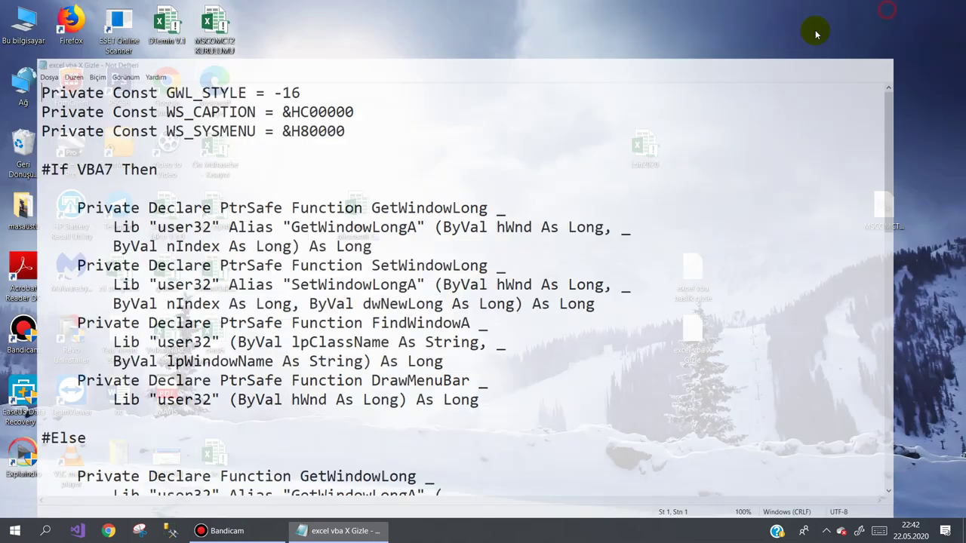
Save the new workbook on the desktop as ders20, Excel Makro İçerebilen Çalışma Kitabı.
double_click(358, 217)
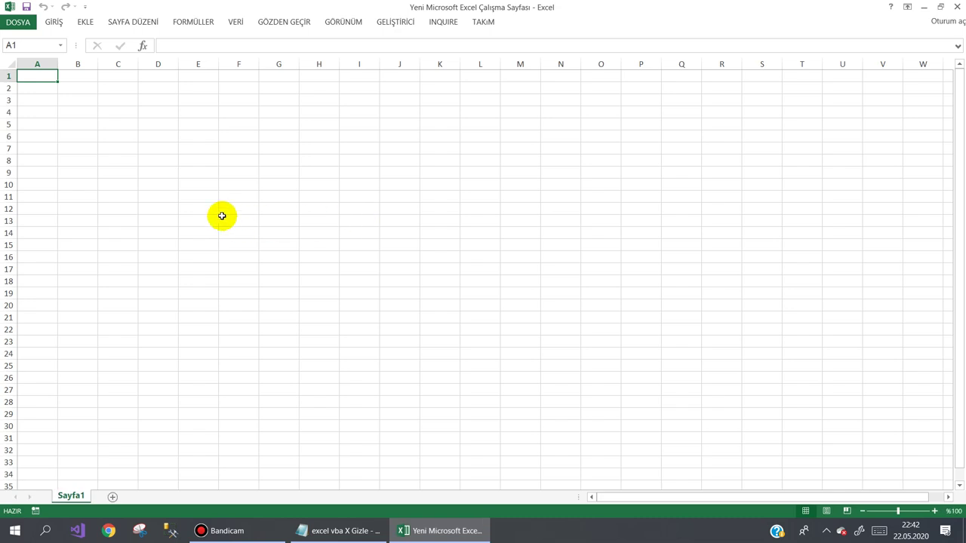
click(26, 22)
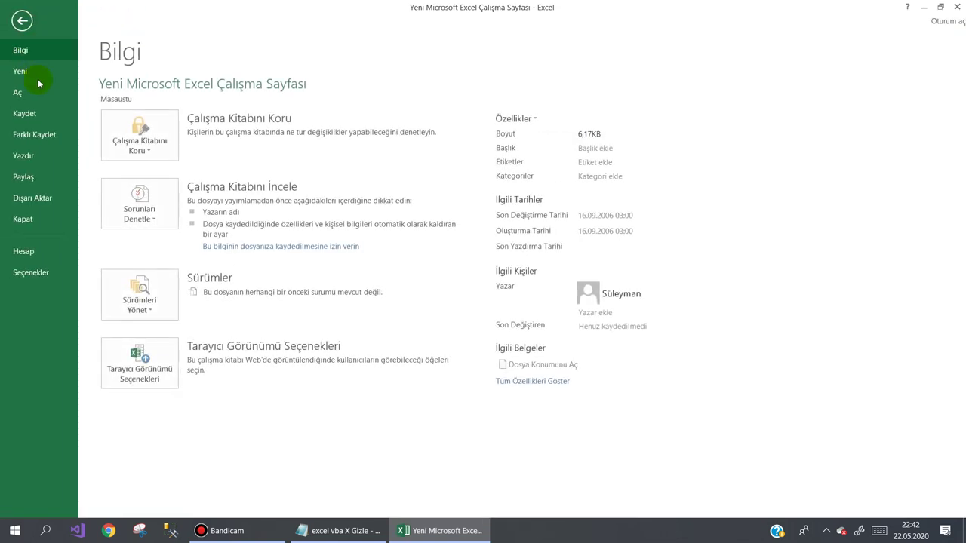
click(39, 134)
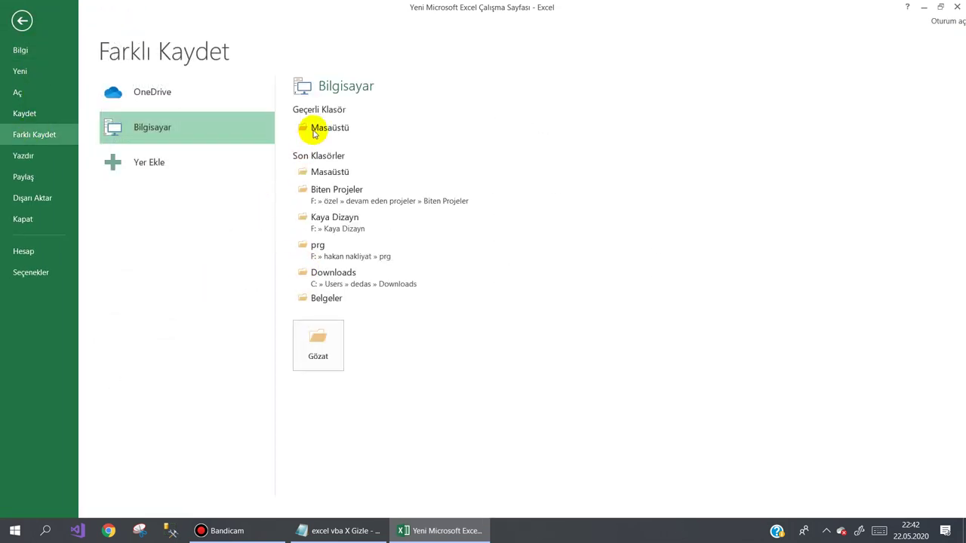
click(323, 339)
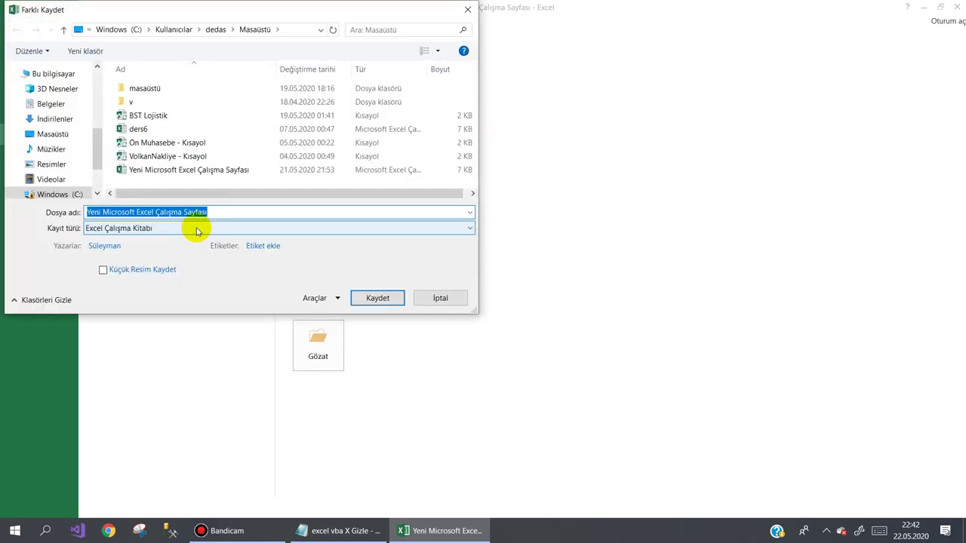
text(der)
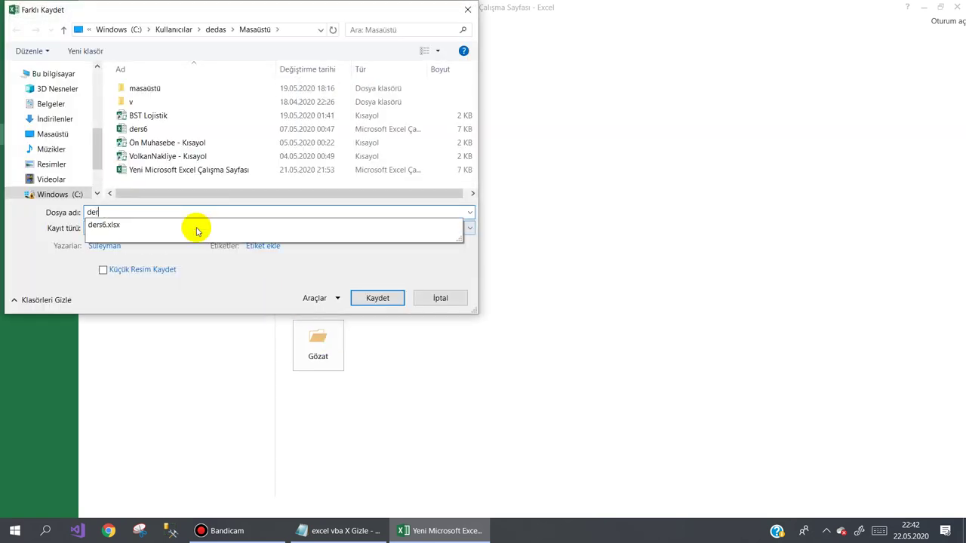
text(s20)
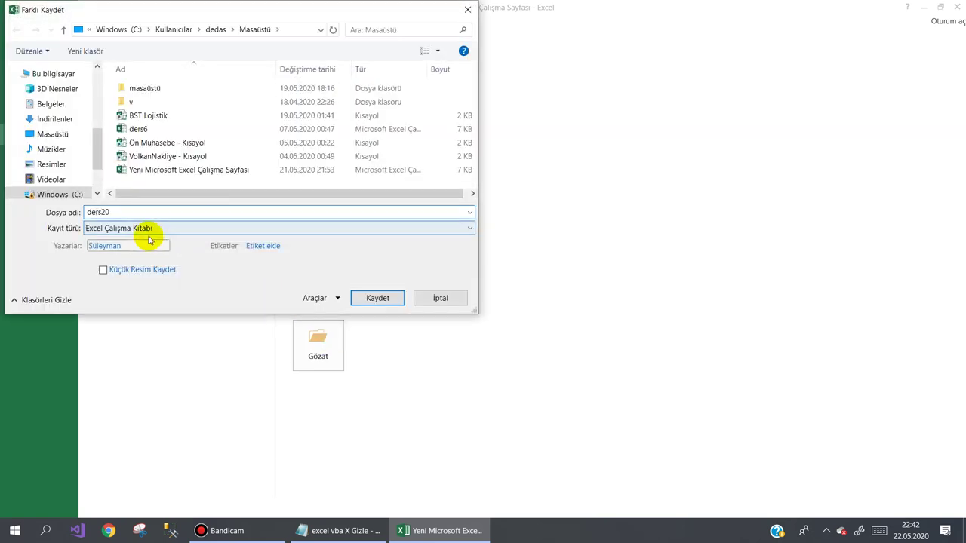
click(143, 229)
click(134, 248)
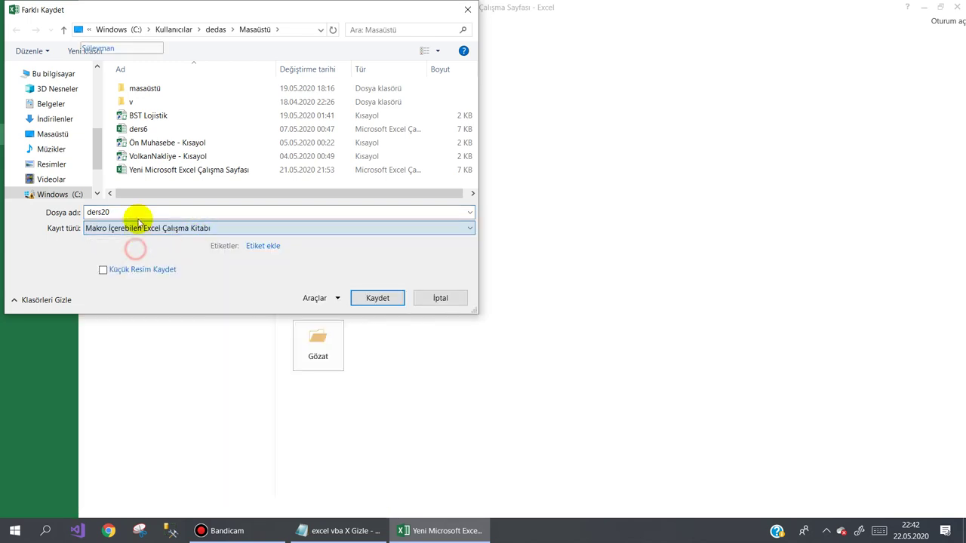
click(364, 299)
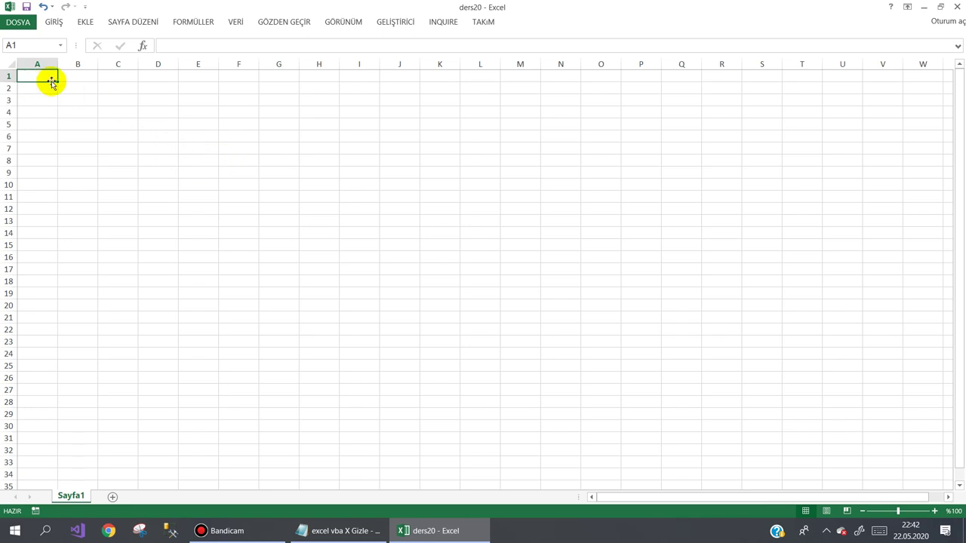
Pin the ribbon open and show the GELİŞTİRİCİ tab.
click(55, 22)
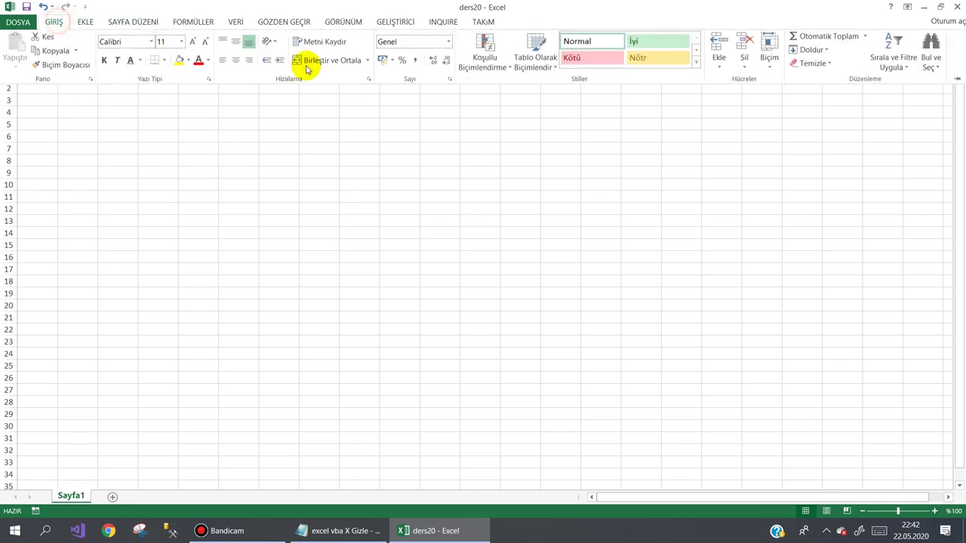
click(958, 80)
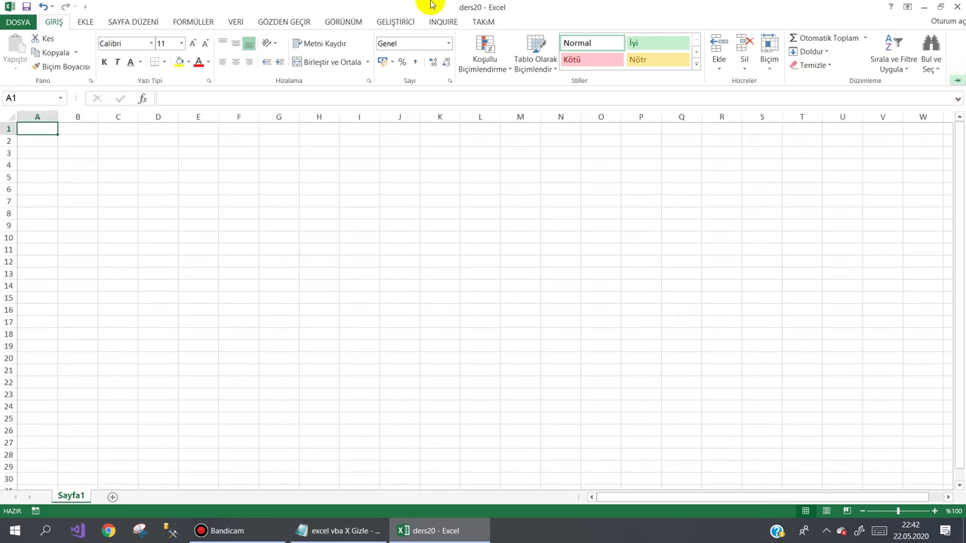
click(395, 22)
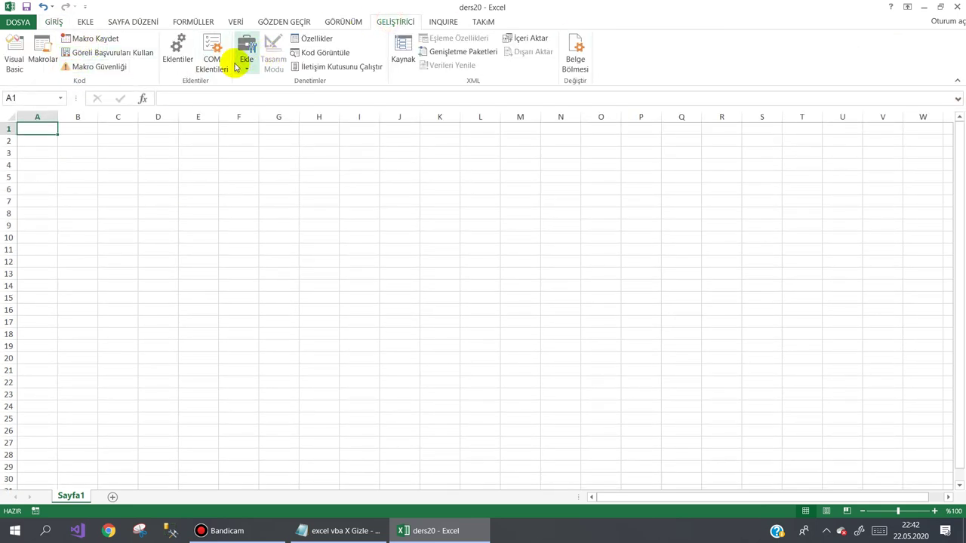
Draw an ActiveX command button over B3:C4 and open its click procedure.
click(246, 61)
click(238, 133)
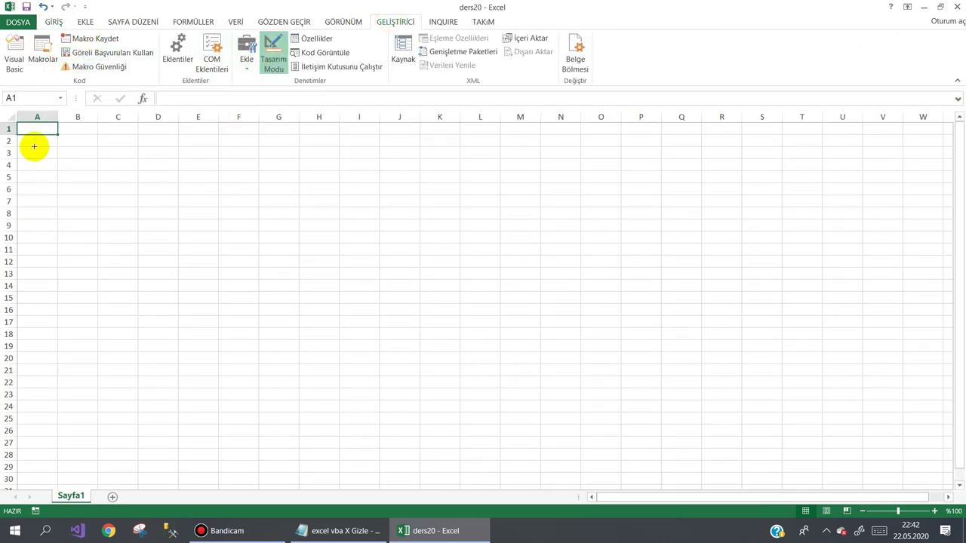
drag(34, 147, 115, 174)
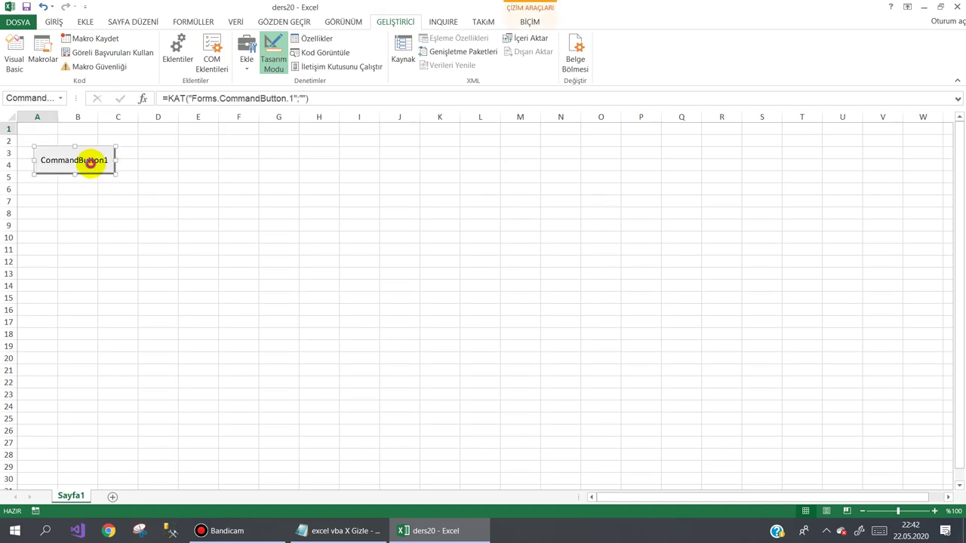
double_click(90, 163)
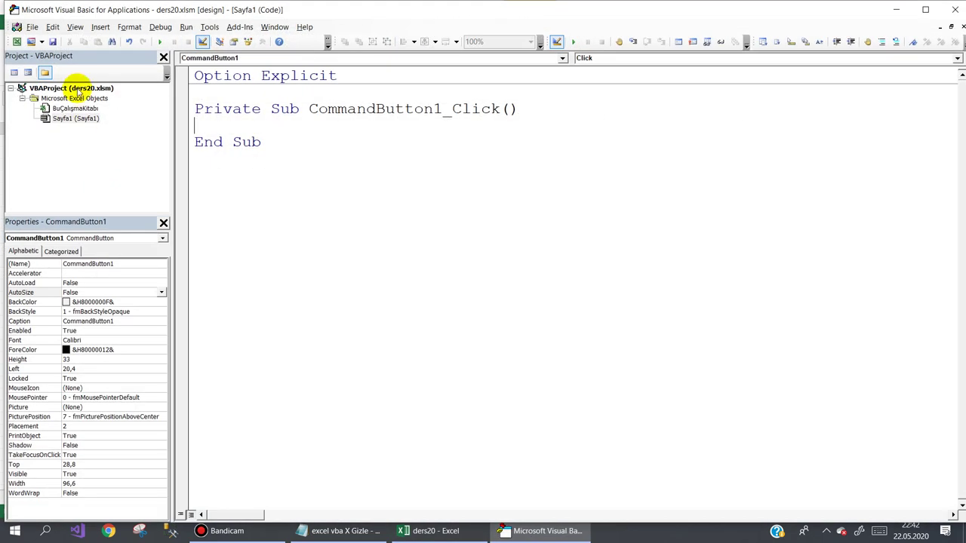
Add UserForm1, have CommandButton1_Click call UserForm1.Show, and insert Module1.
click(31, 41)
double_click(76, 118)
text(userfo)
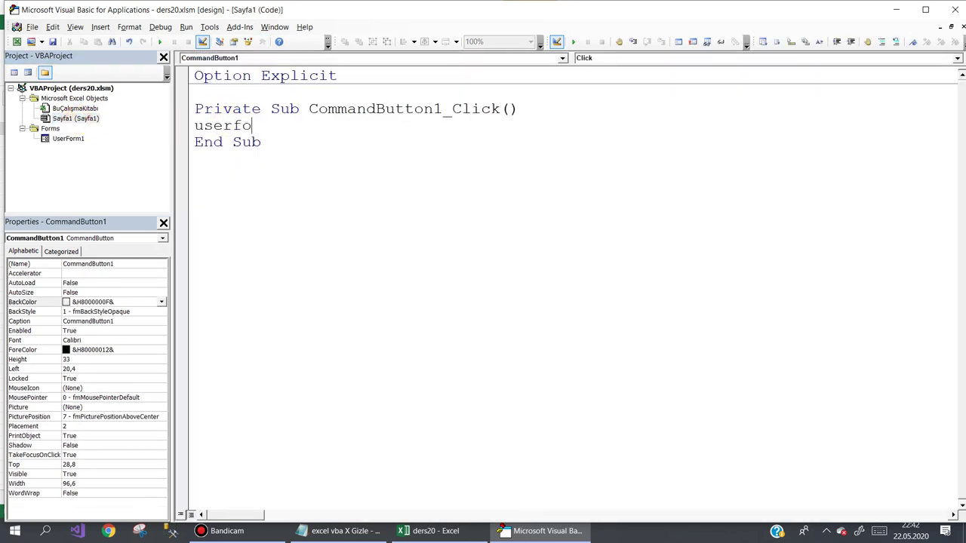
key(ctrl+space)
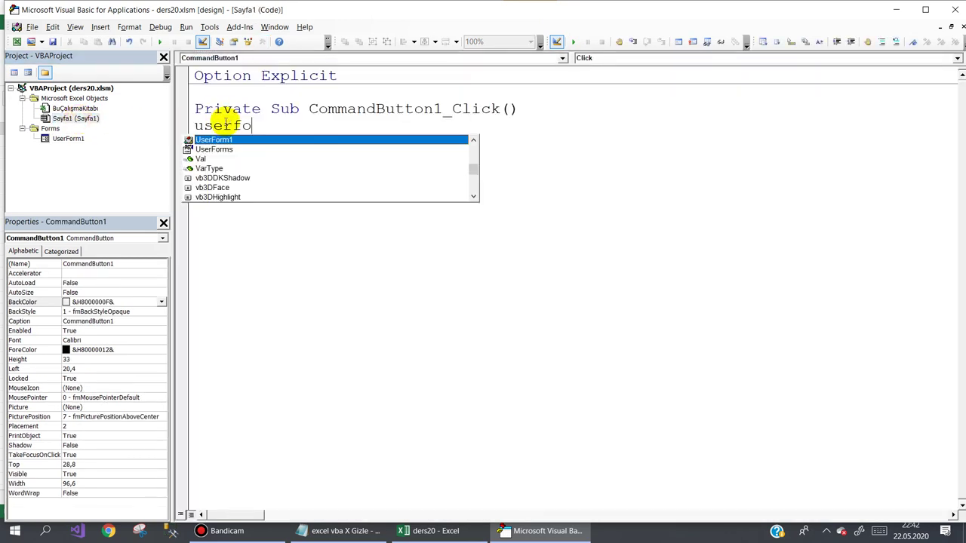
text(.show)
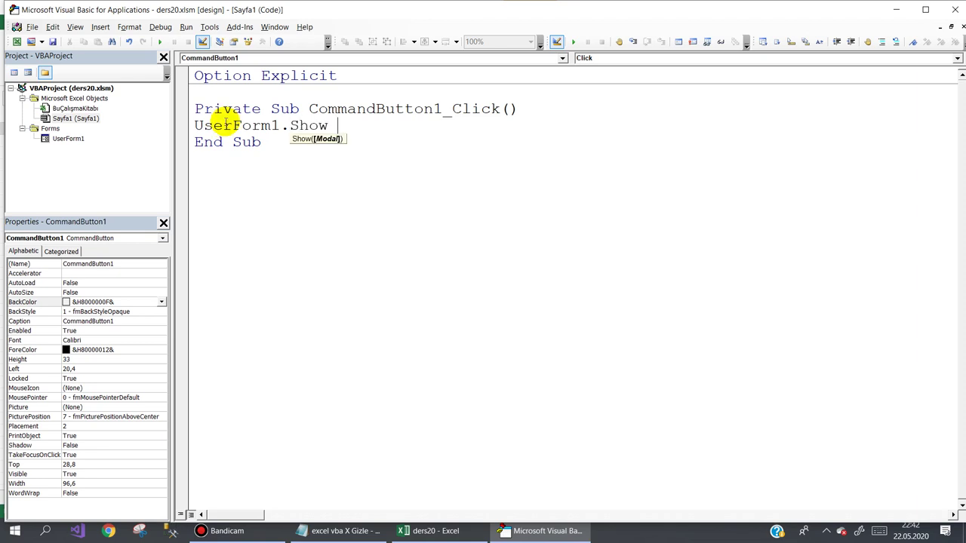
click(41, 41)
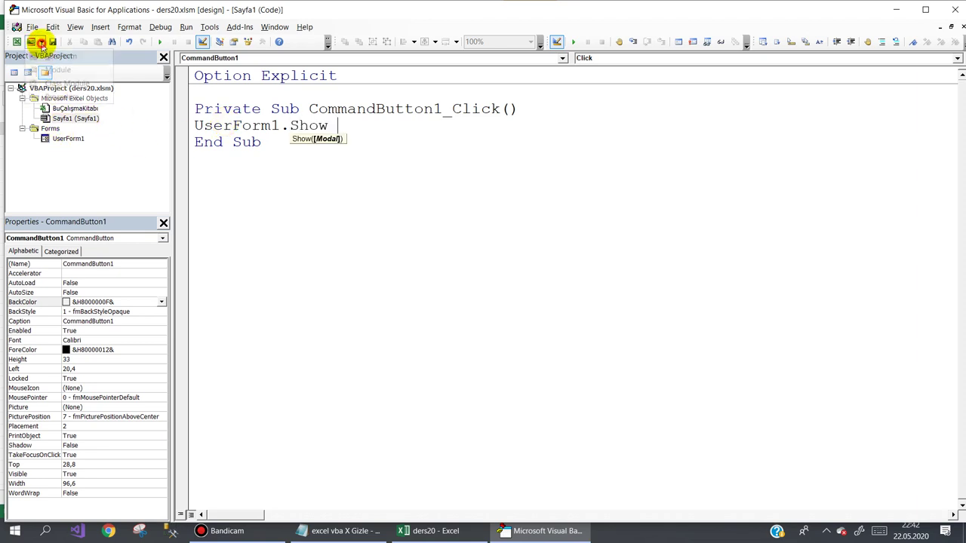
click(46, 70)
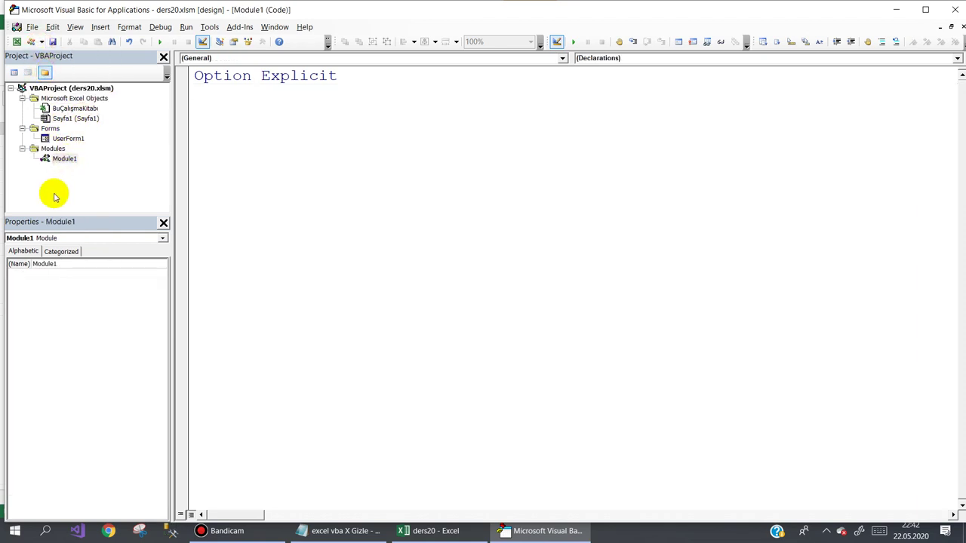
Rename Module1 to Title in the Properties window.
double_click(73, 263)
text(Title)
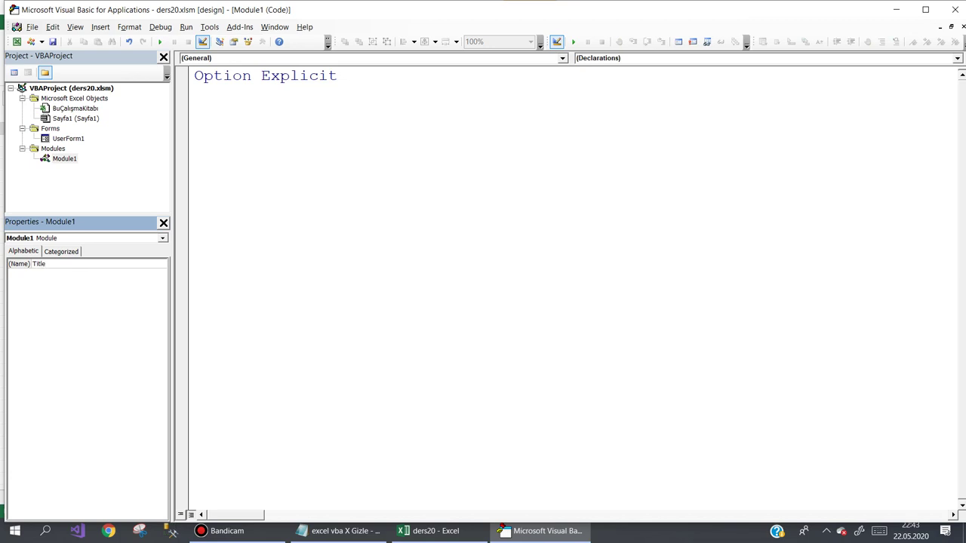
click(7, 262)
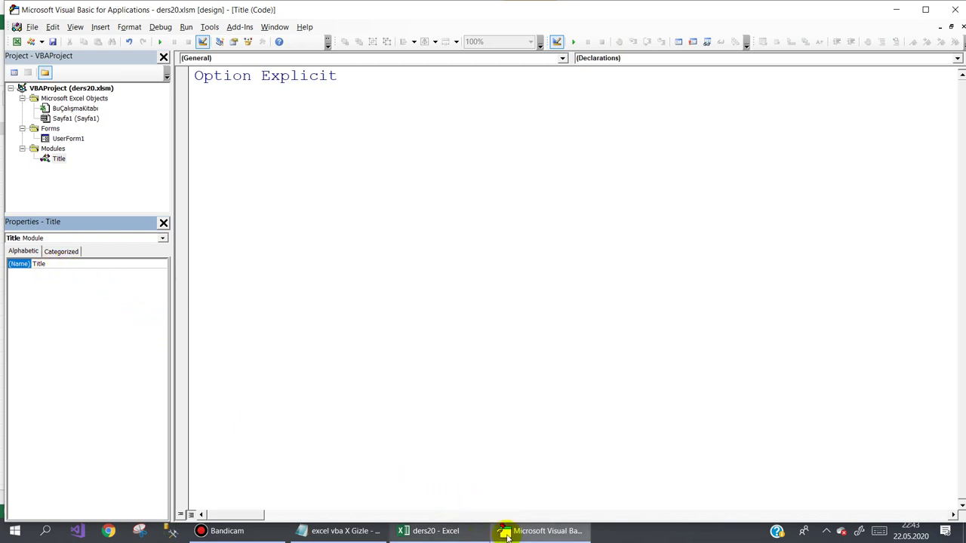
Copy the Notepad API declarations down to the first End Sub, then minimize Notepad.
click(332, 531)
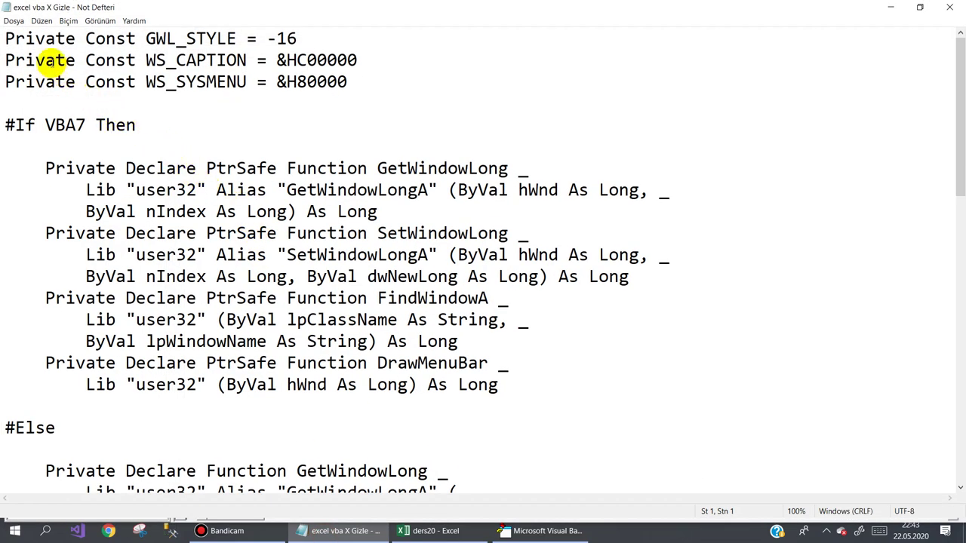
mouse_move(5, 38)
mouse_down()
mouse_move(298, 408)
mouse_move(295, 363)
mouse_move(301, 399)
mouse_up()
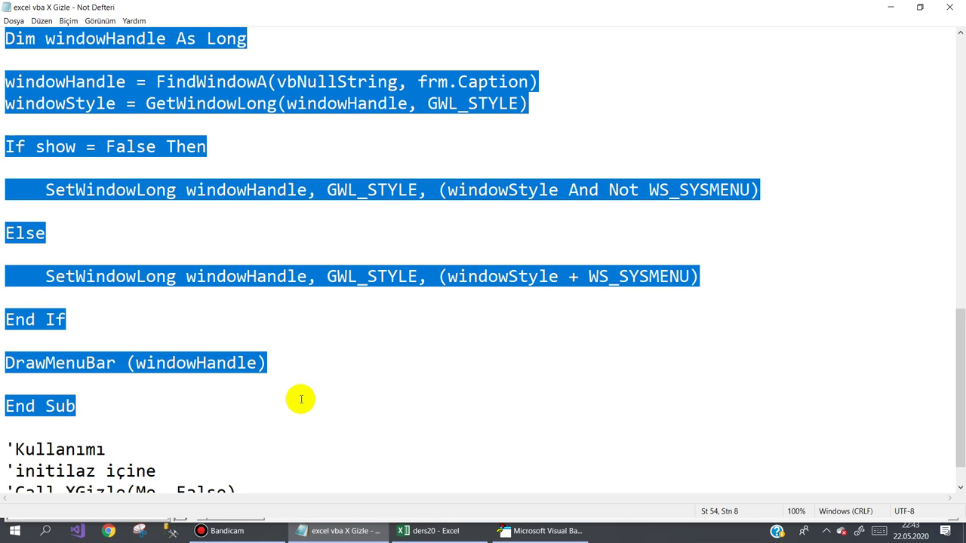
click(889, 7)
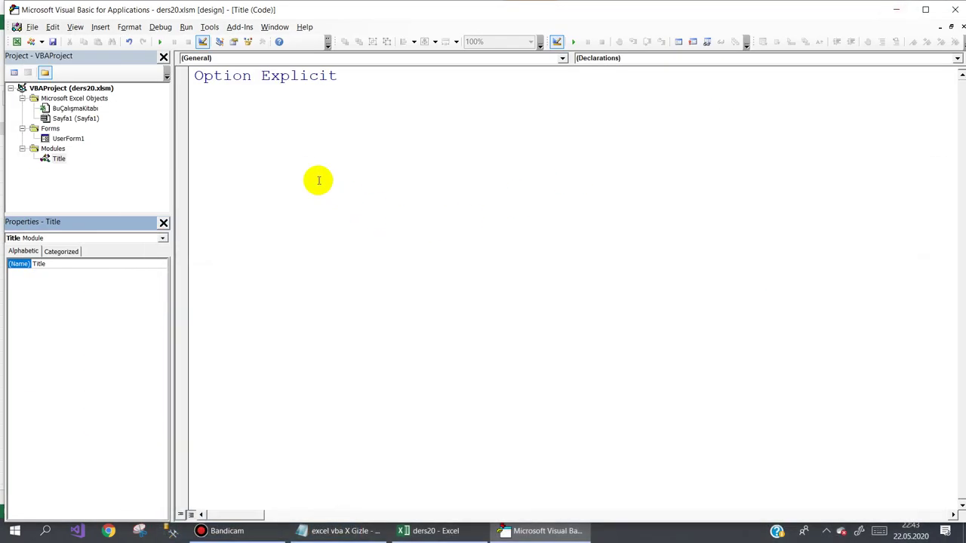
Replace Option Explicit in the Title module with the pasted API declarations and XGizle sub.
double_click(59, 158)
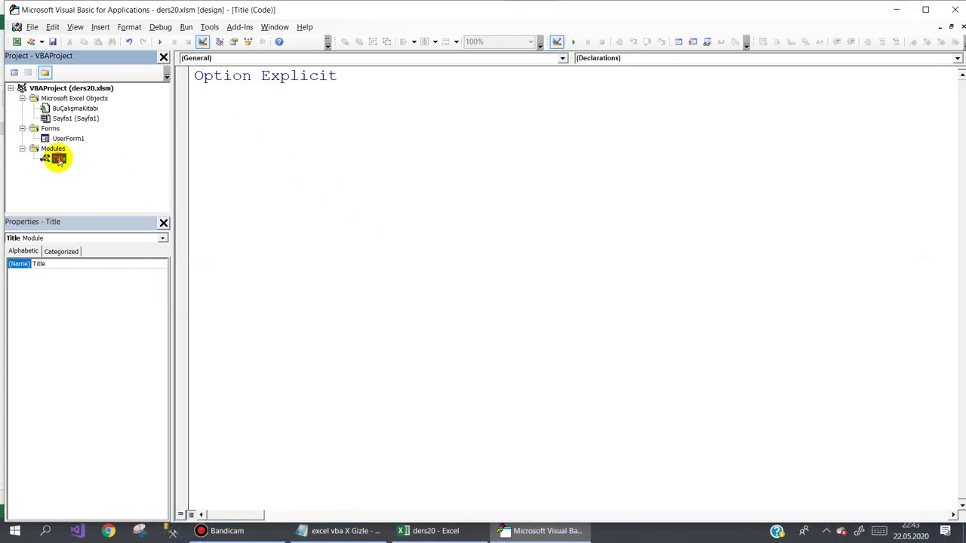
click(302, 135)
drag(246, 144, 189, 49)
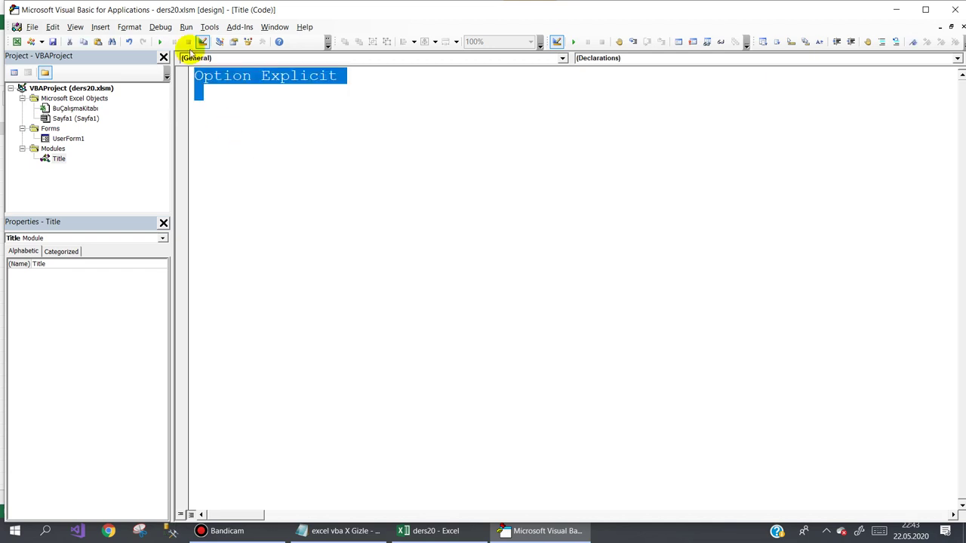
key(ctrl+v)
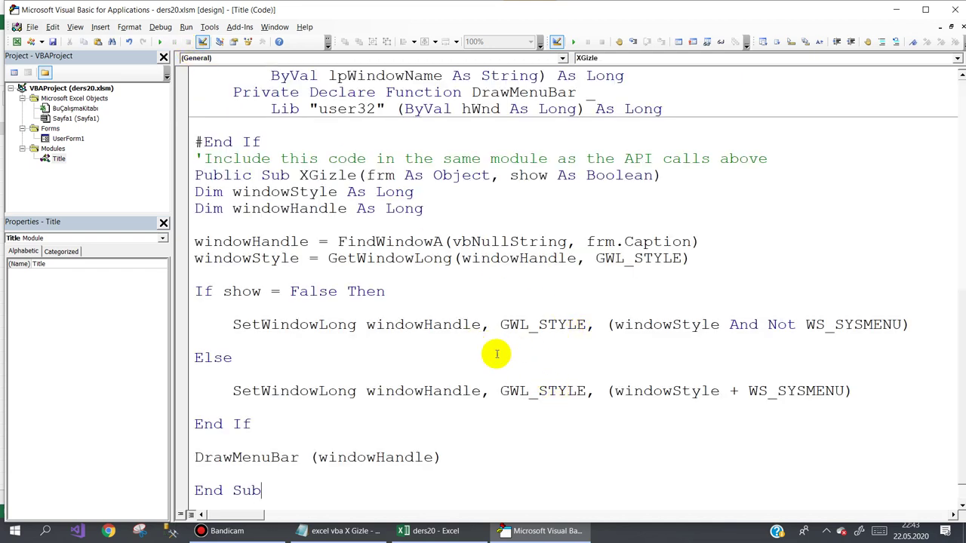
drag(299, 175, 358, 175)
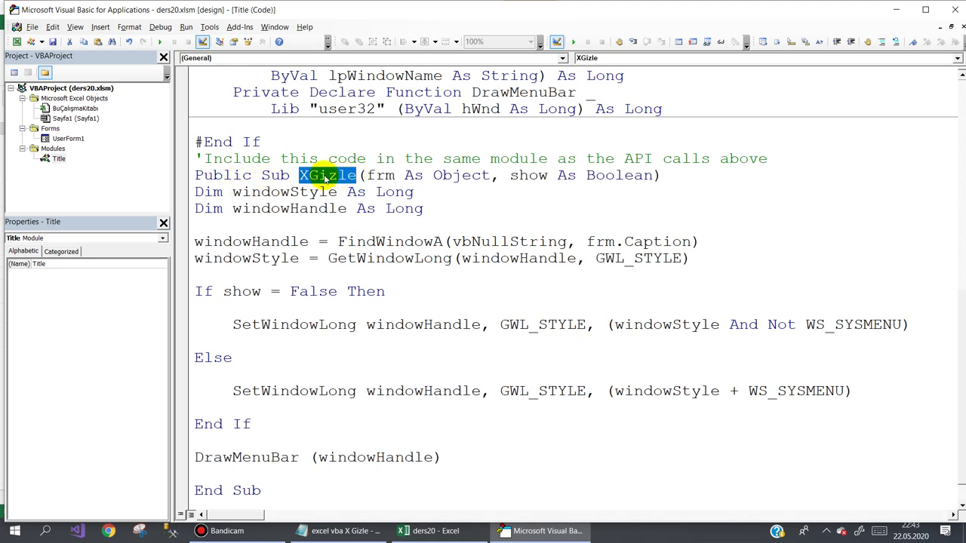
double_click(68, 139)
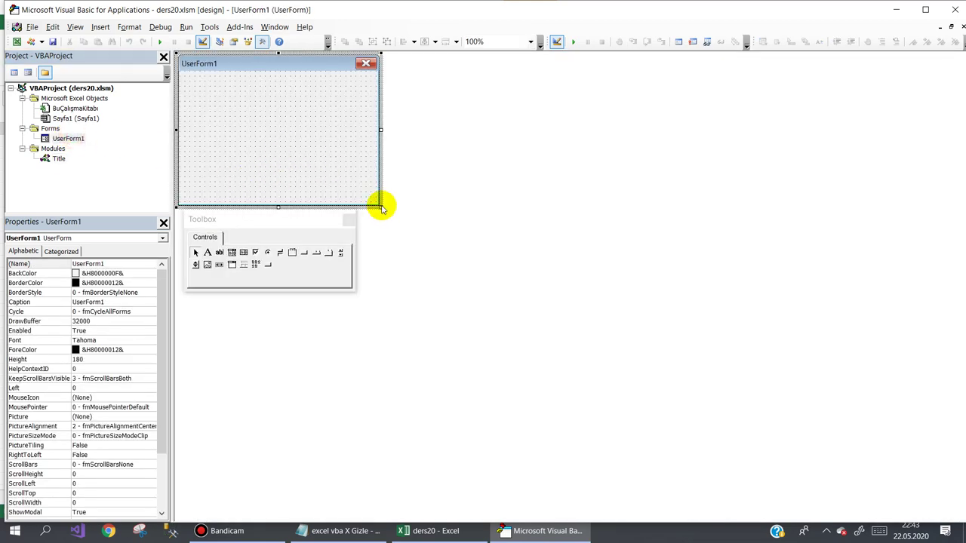
Enlarge UserForm1 and add a command button captioned Kapat.
mouse_move(381, 206)
mouse_down()
mouse_move(630, 259)
mouse_move(568, 248)
mouse_move(557, 255)
mouse_up()
click(305, 255)
click(592, 243)
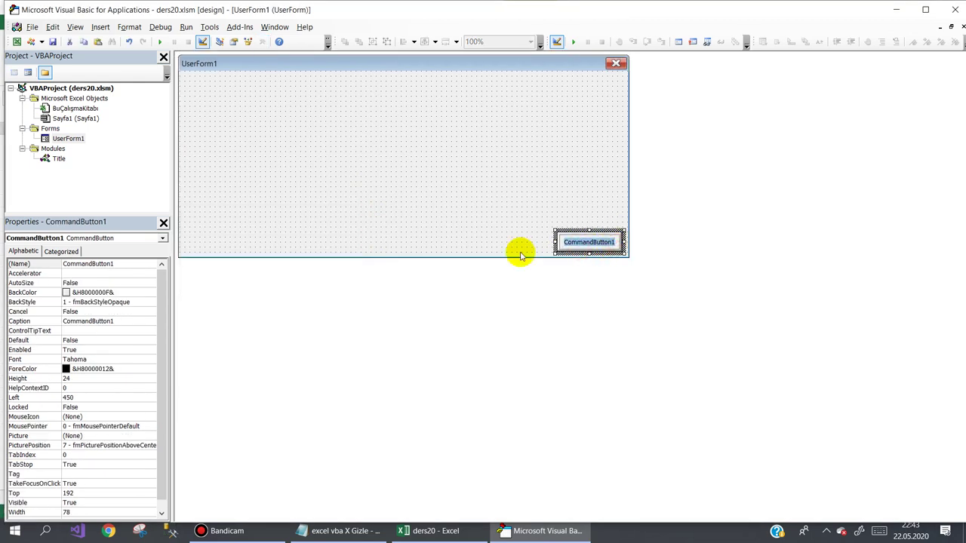
text(Kapat)
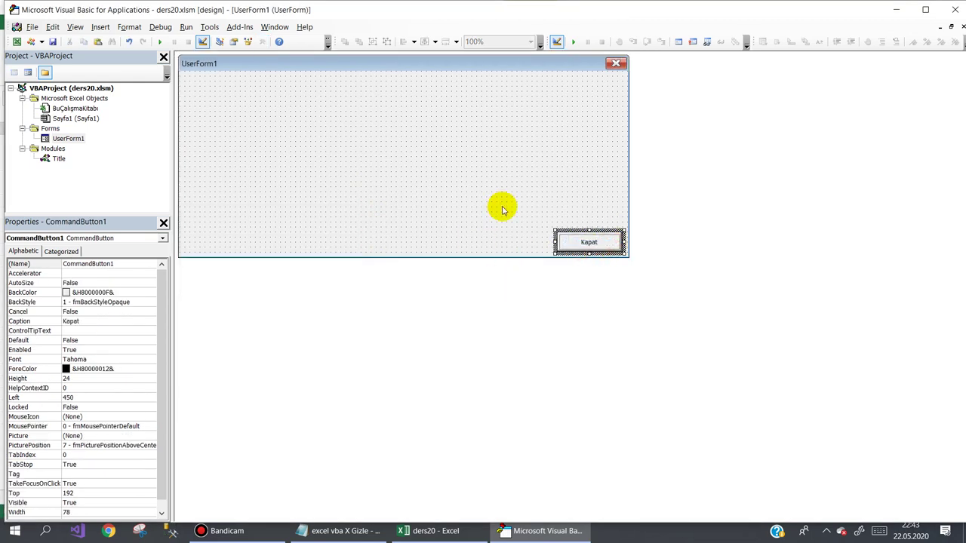
click(503, 206)
Write 'unlaod Me' in the Kapat button's click code and return to the form designer.
double_click(579, 242)
text(unlaod me)
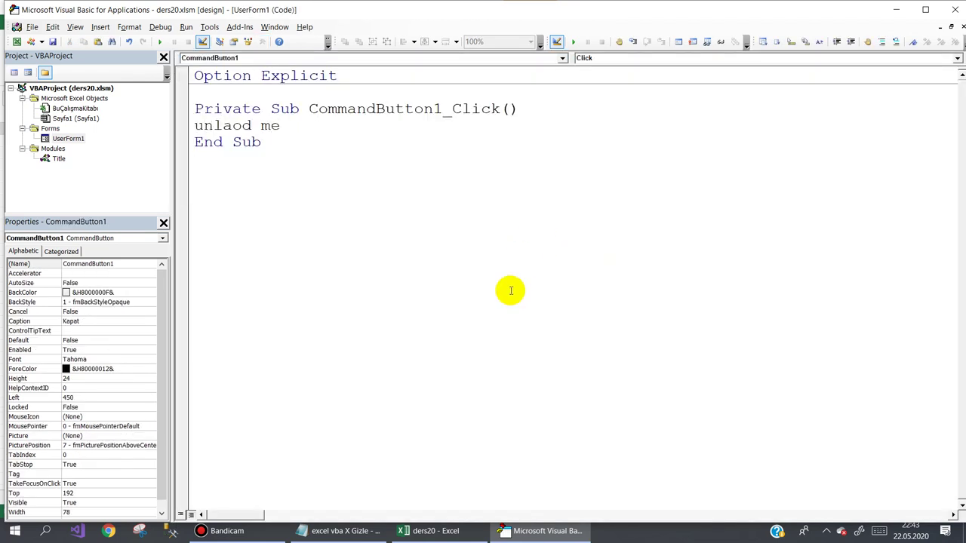
text(Me)
click(511, 291)
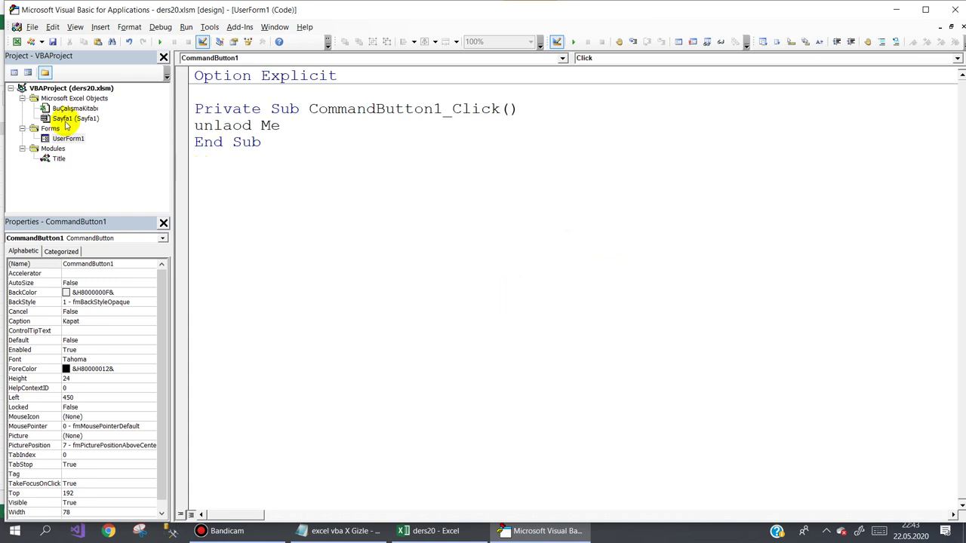
double_click(68, 138)
click(414, 151)
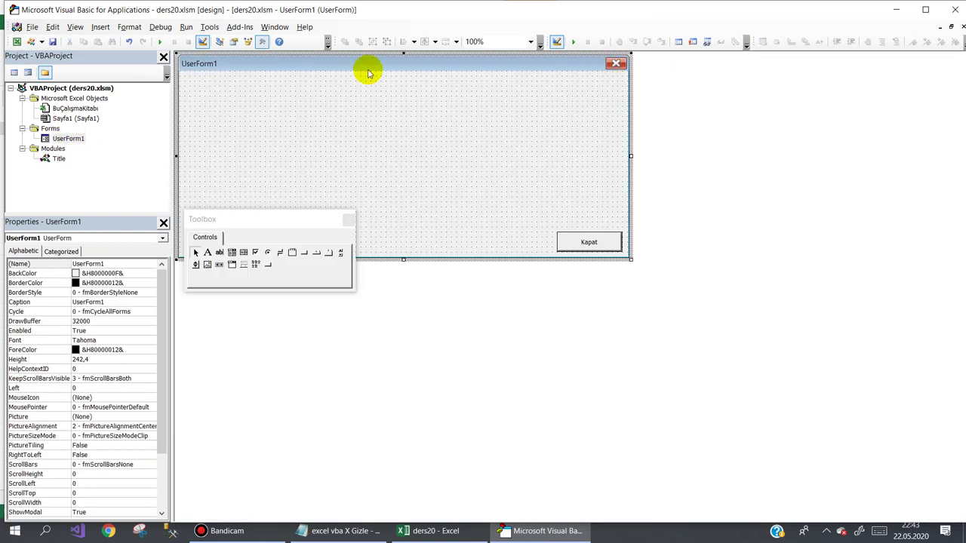
Test-run the form, dismiss the compile error, and correct the Kapat code to Unload Me.
click(159, 44)
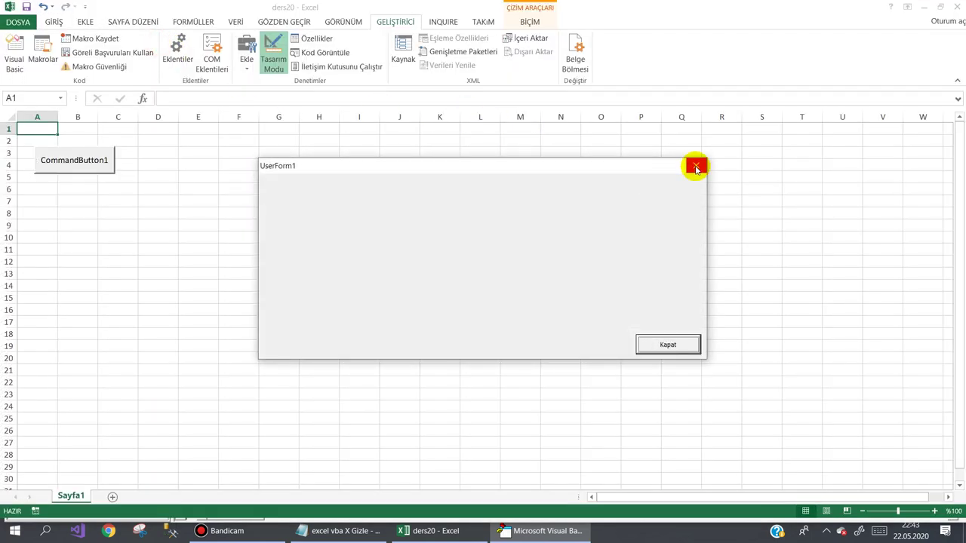
click(669, 345)
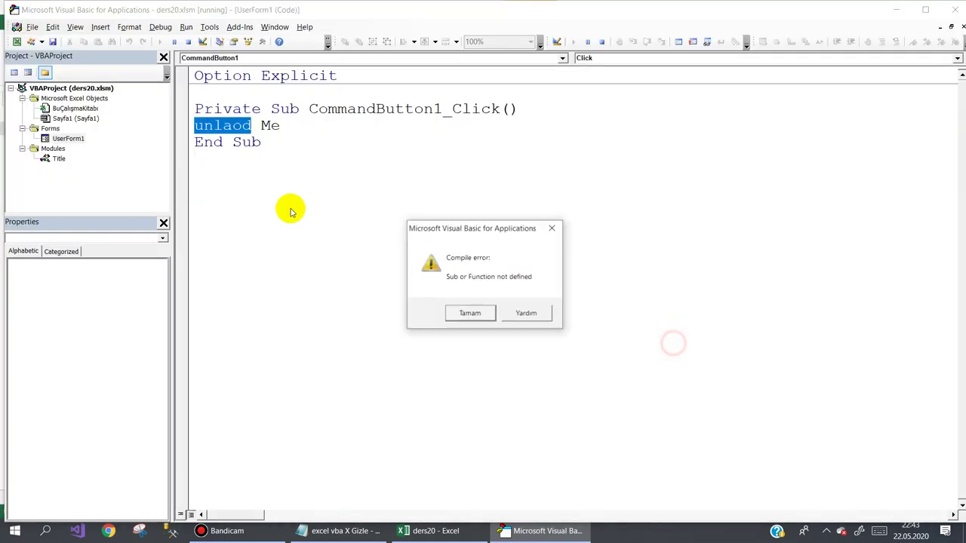
click(461, 312)
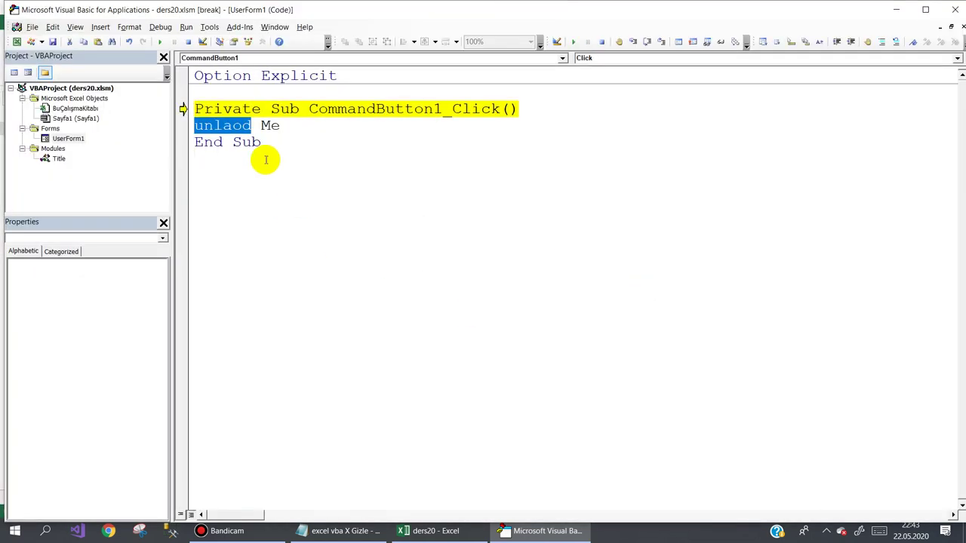
text(unload m)
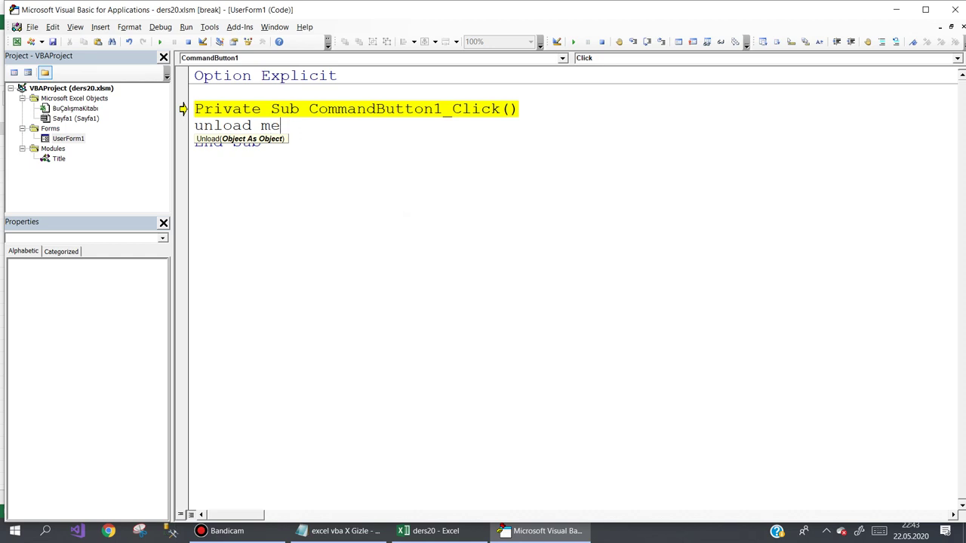
click(262, 147)
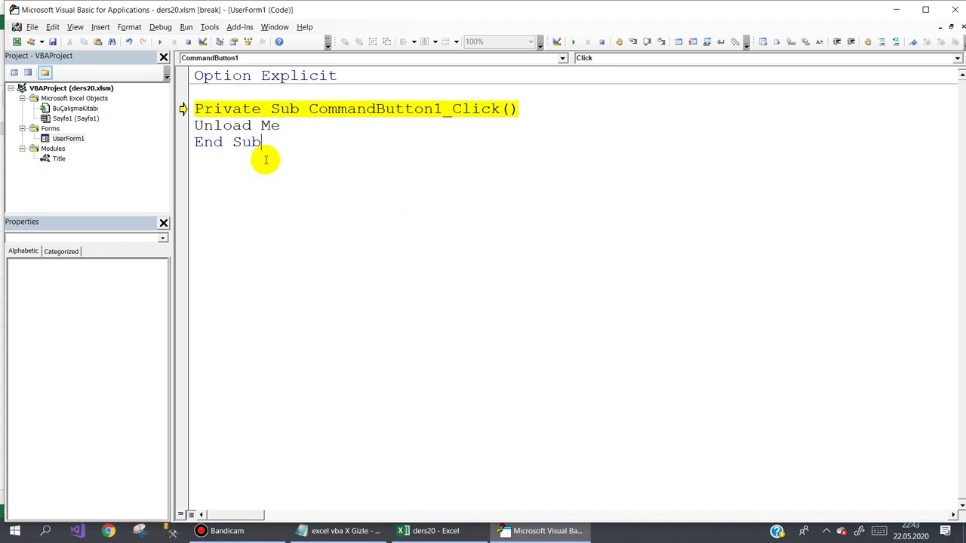
double_click(71, 138)
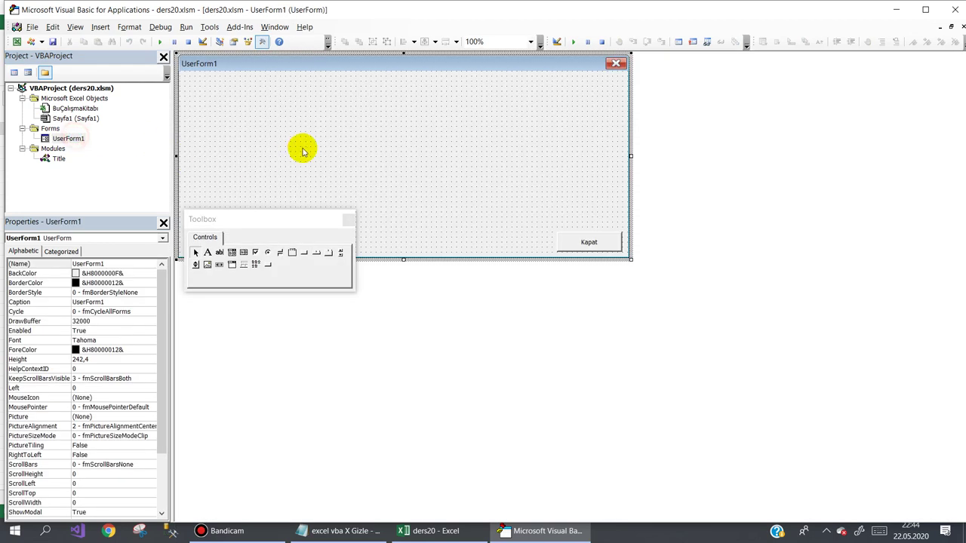
Add a UserForm_Initialize procedure to UserForm1 containing the Title.XGizle(Me, False) call.
double_click(303, 151)
click(634, 59)
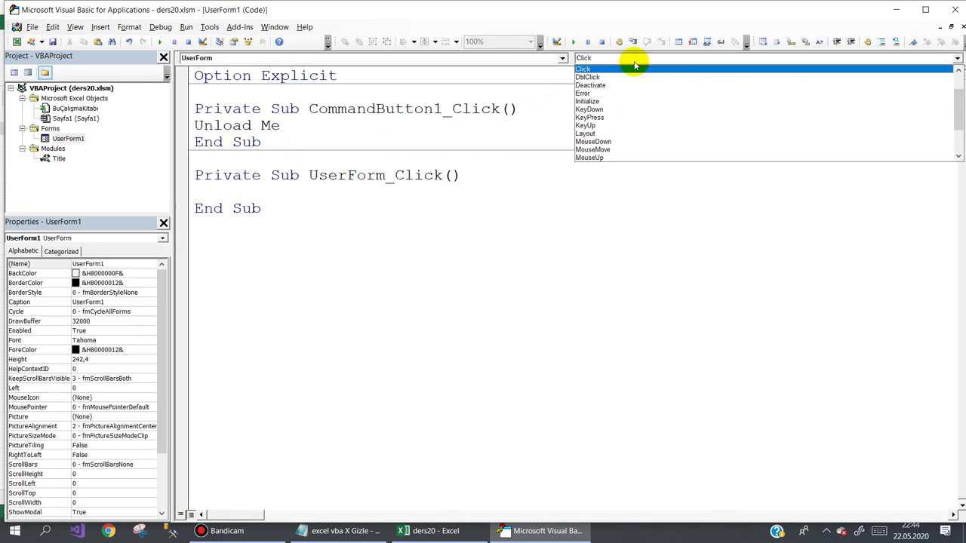
click(624, 101)
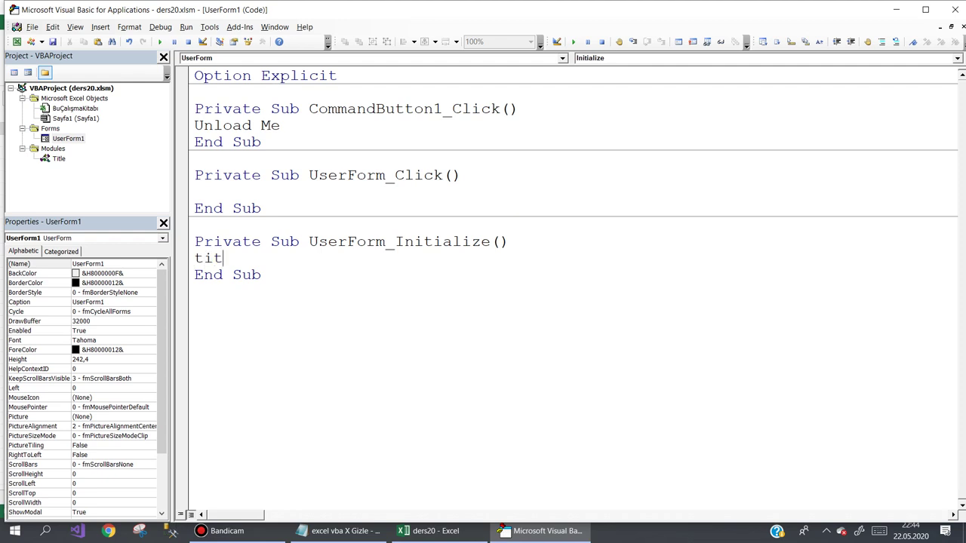
text(Title.)
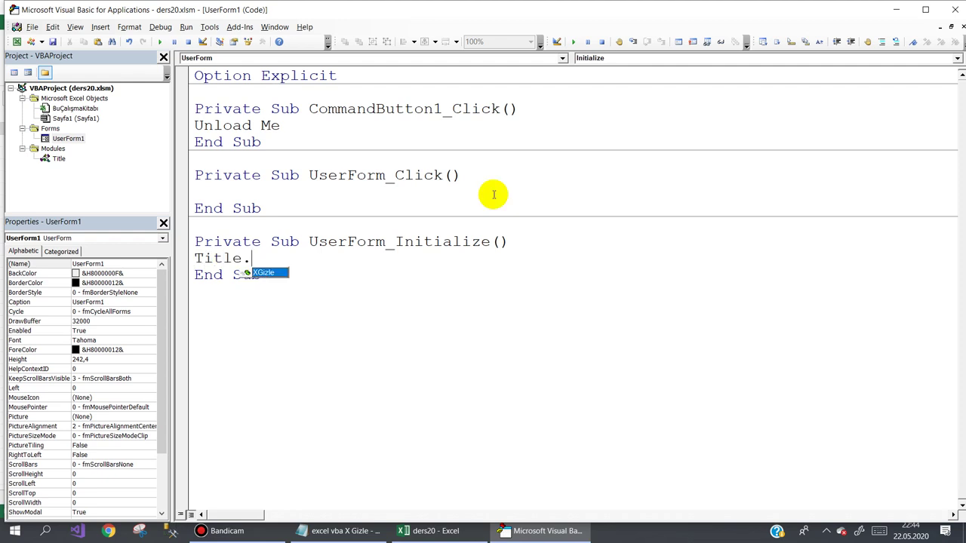
text(XGizle(mew)
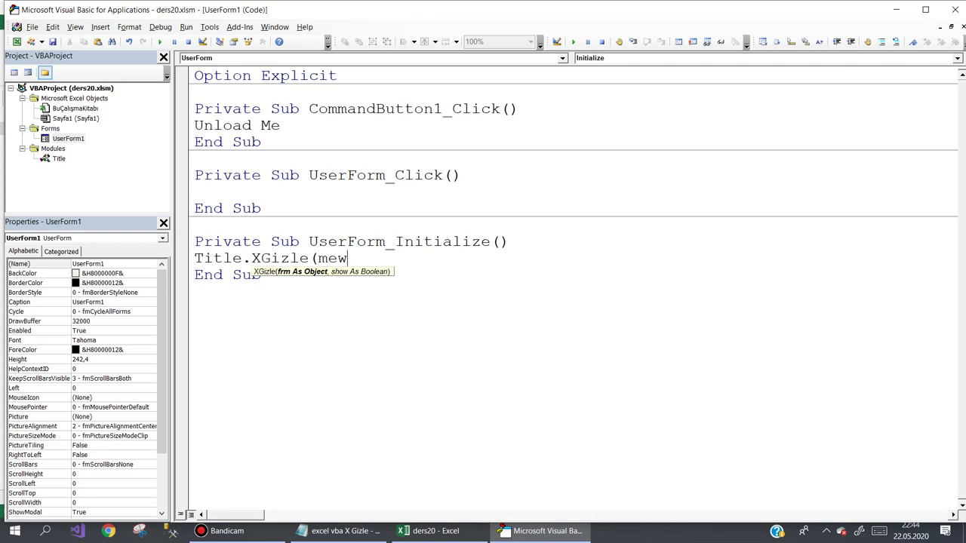
key(BackSpace)
text(,)
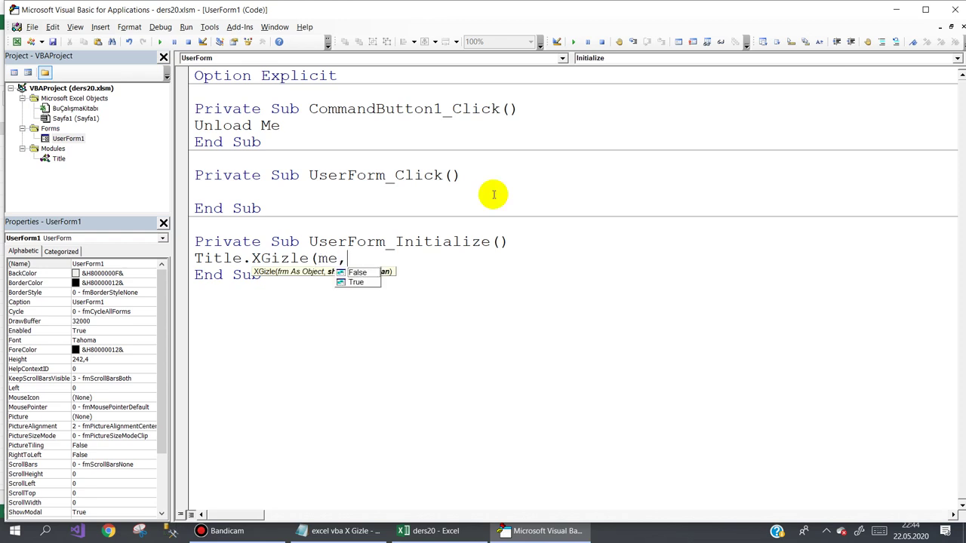
text( ))
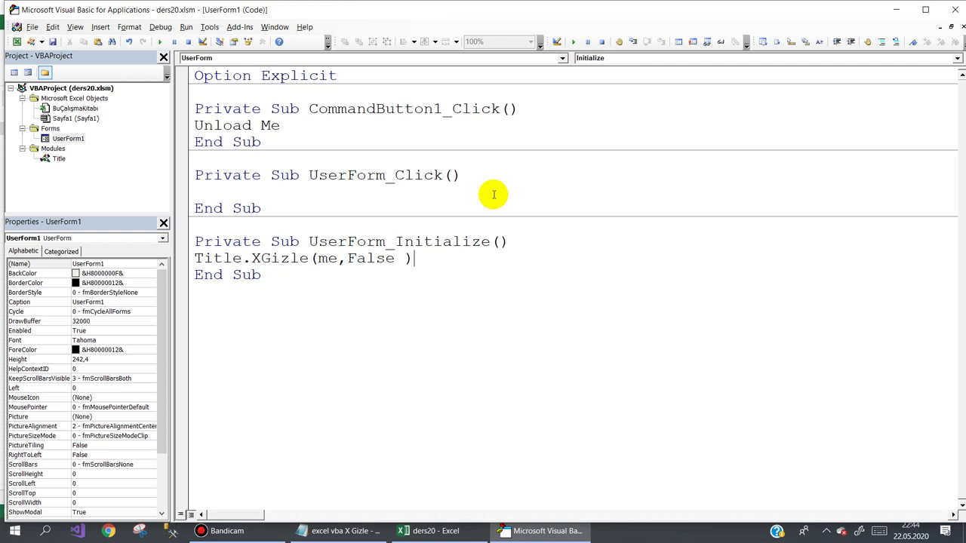
Check the Title module's name, then prefix the XGizle line with 'call'.
click(405, 259)
click(317, 278)
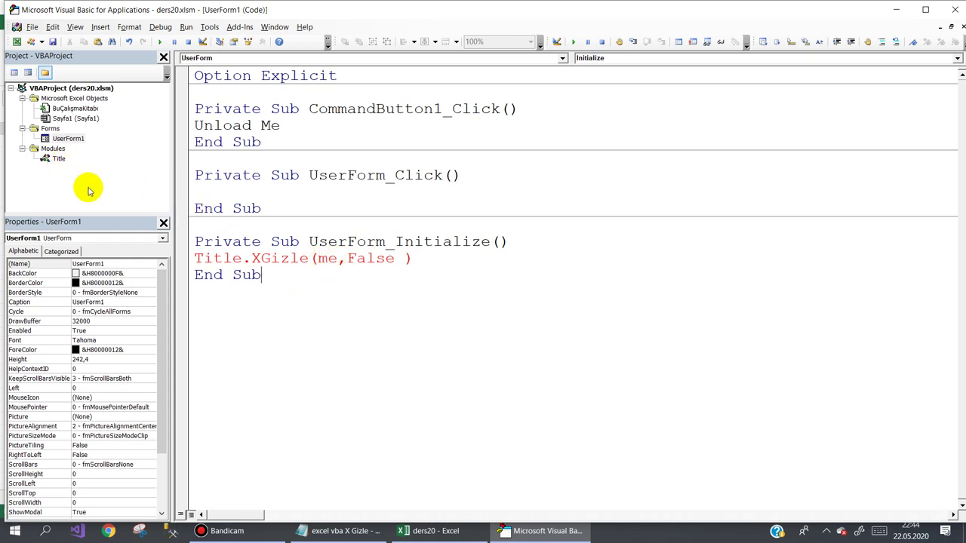
click(59, 160)
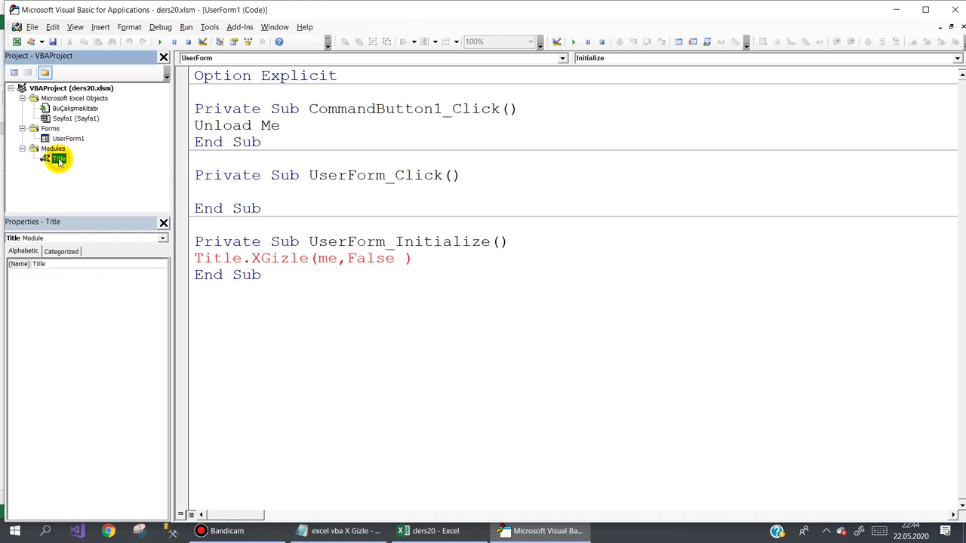
click(195, 258)
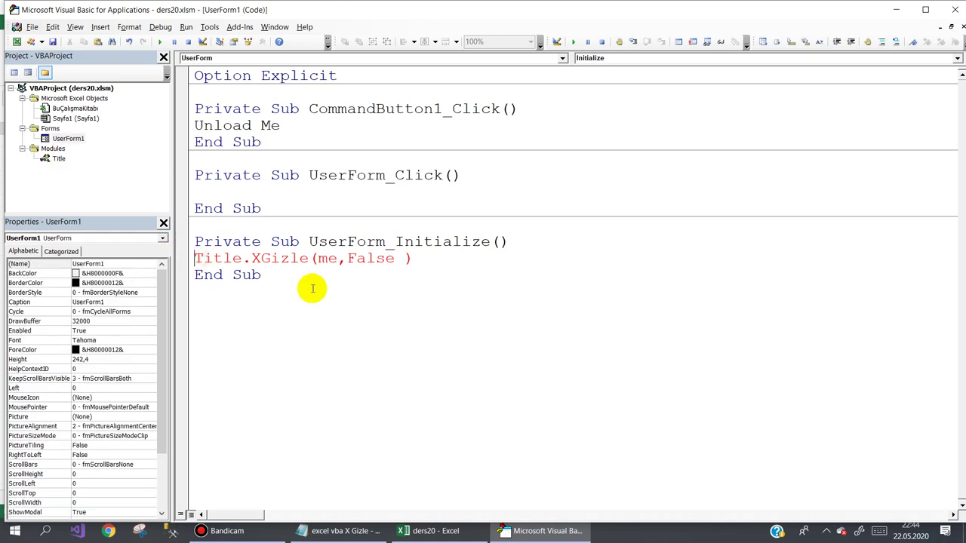
key(Left)
text(cal)
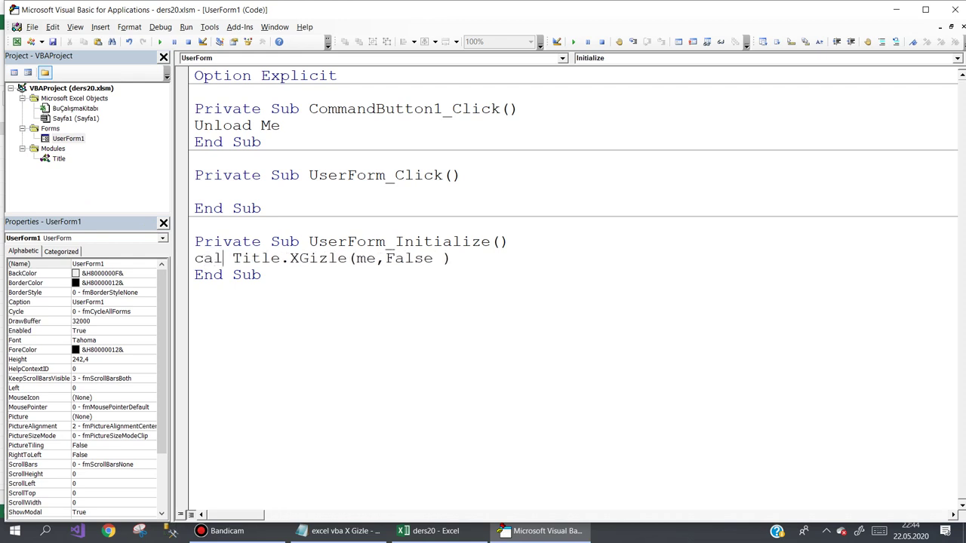
text(l)
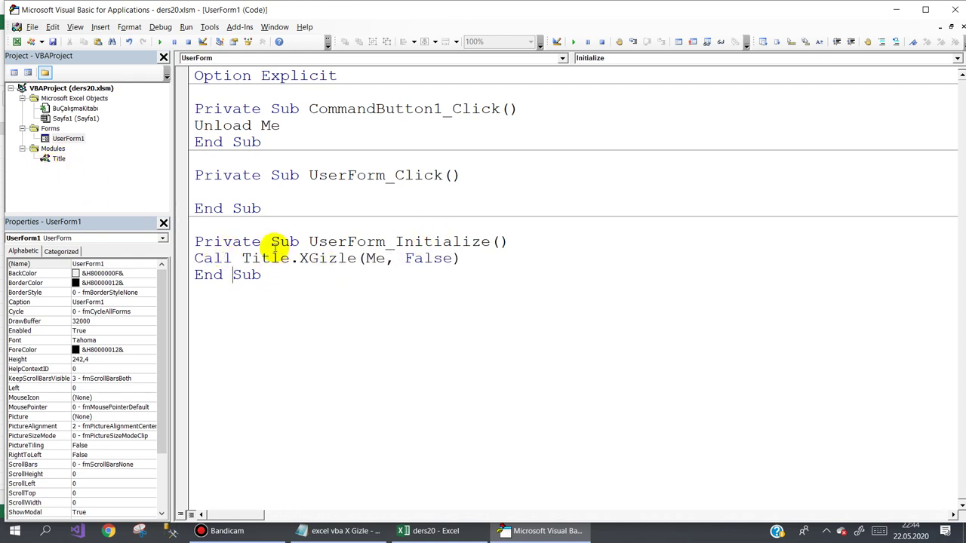
Open the Title module and highlight XGizle's frm As Object and show As Boolean parameters.
double_click(59, 158)
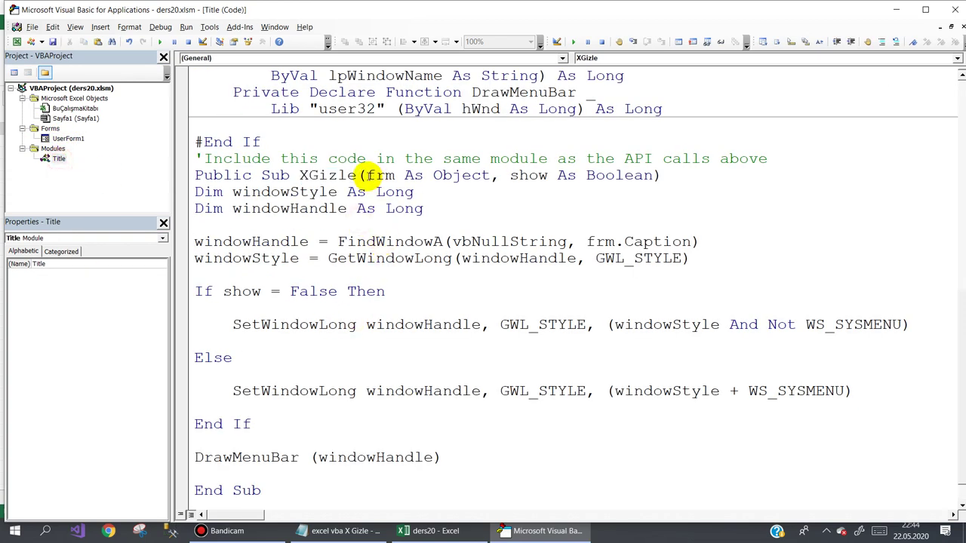
drag(366, 175, 476, 175)
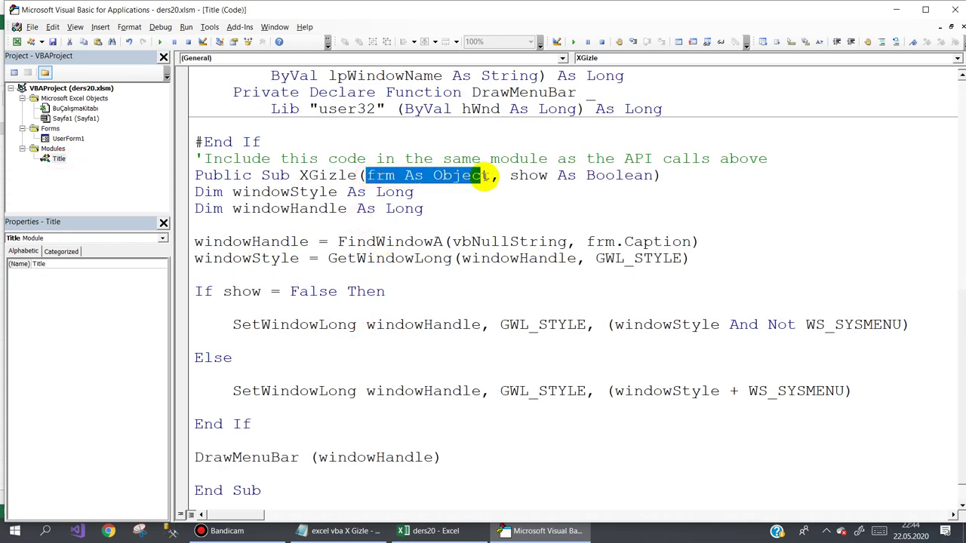
click(433, 175)
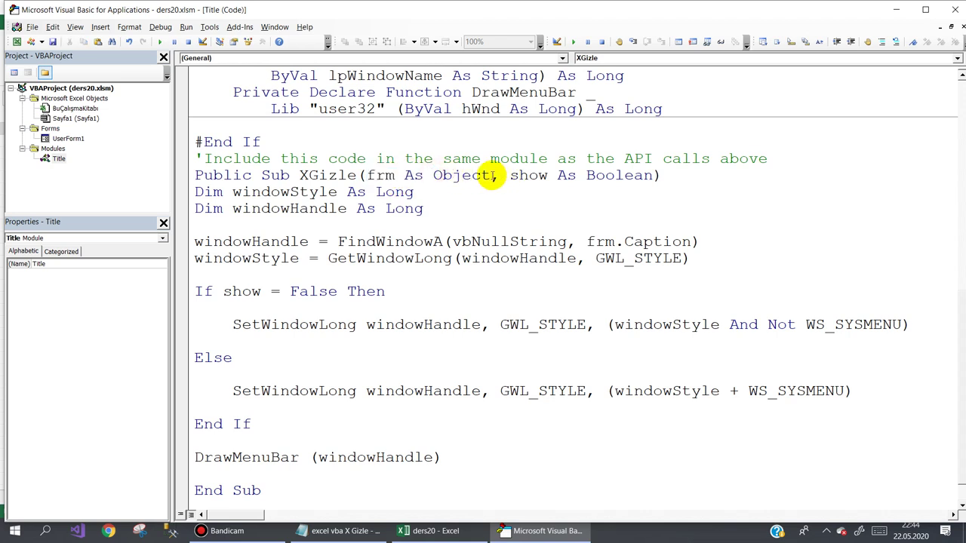
drag(490, 176, 367, 175)
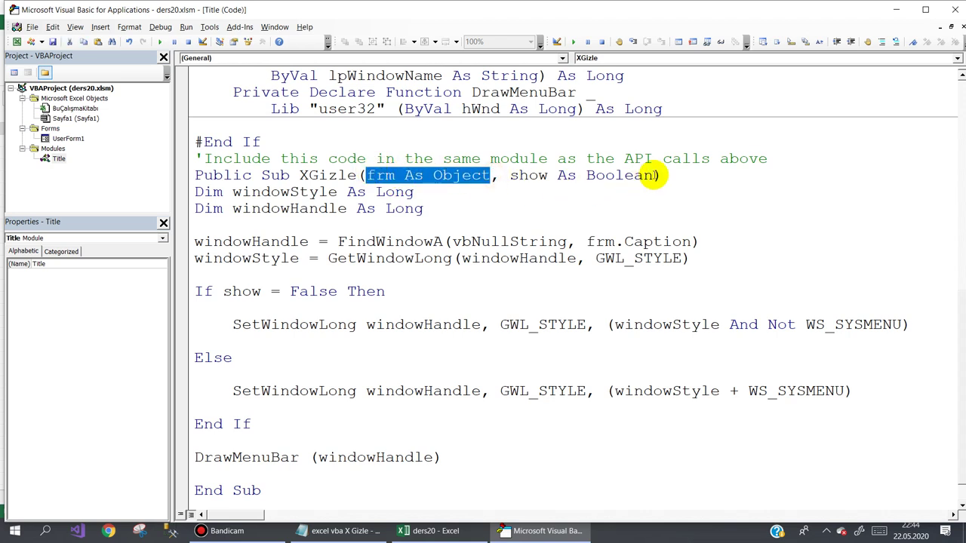
drag(652, 175, 519, 175)
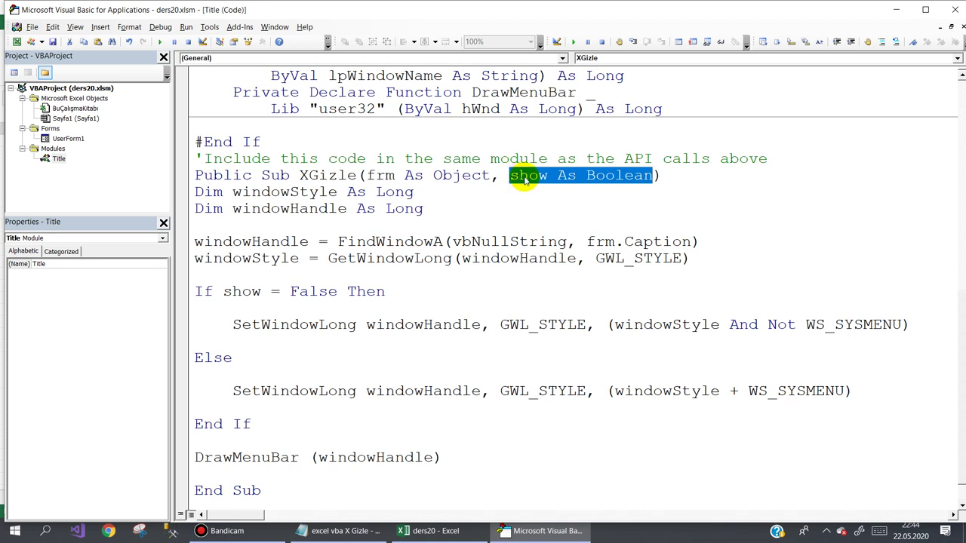
click(580, 191)
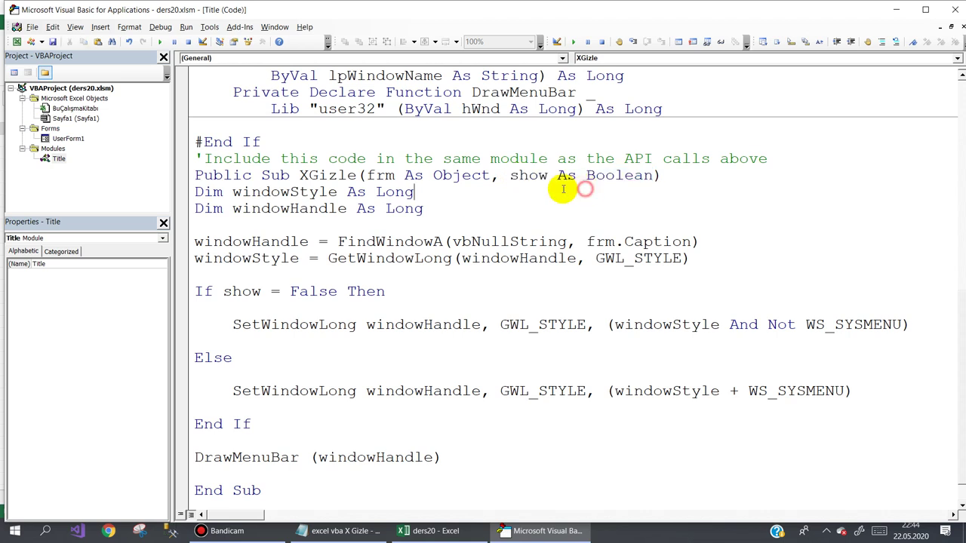
Draw a second button, CommandButton2, left of Kapat on UserForm1 and open its click routine.
double_click(72, 140)
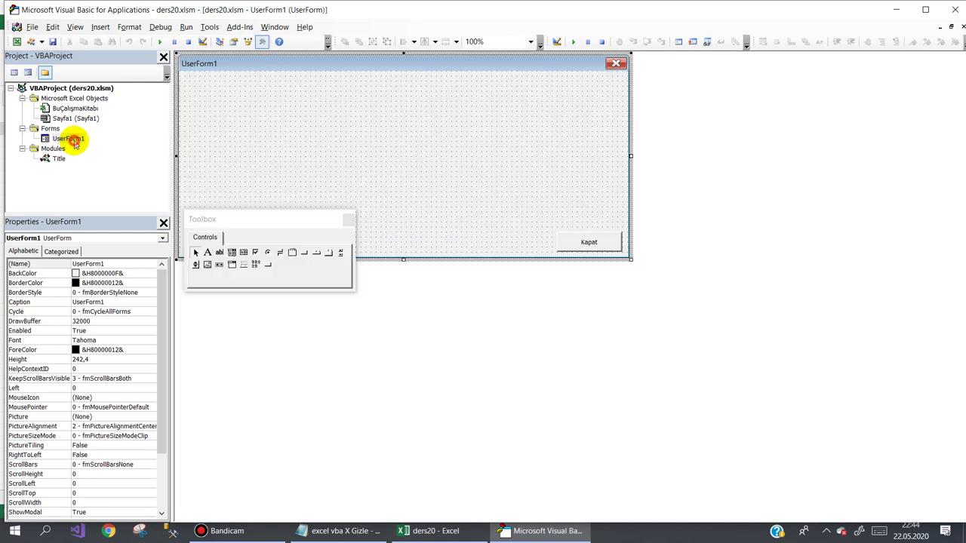
click(304, 252)
drag(438, 233, 496, 252)
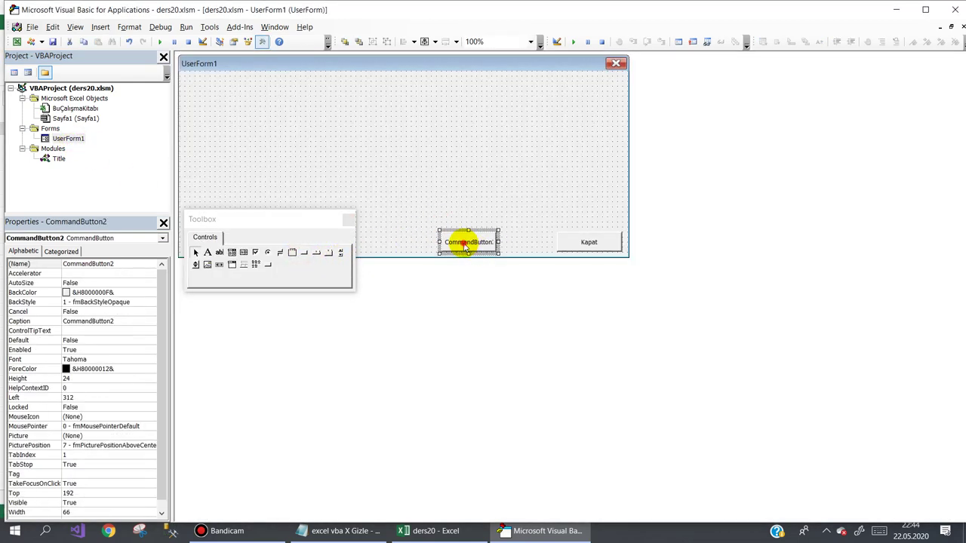
double_click(476, 245)
Write call Title.XGizle(me,True) in CommandButton2_Click using the completion list.
text(call )
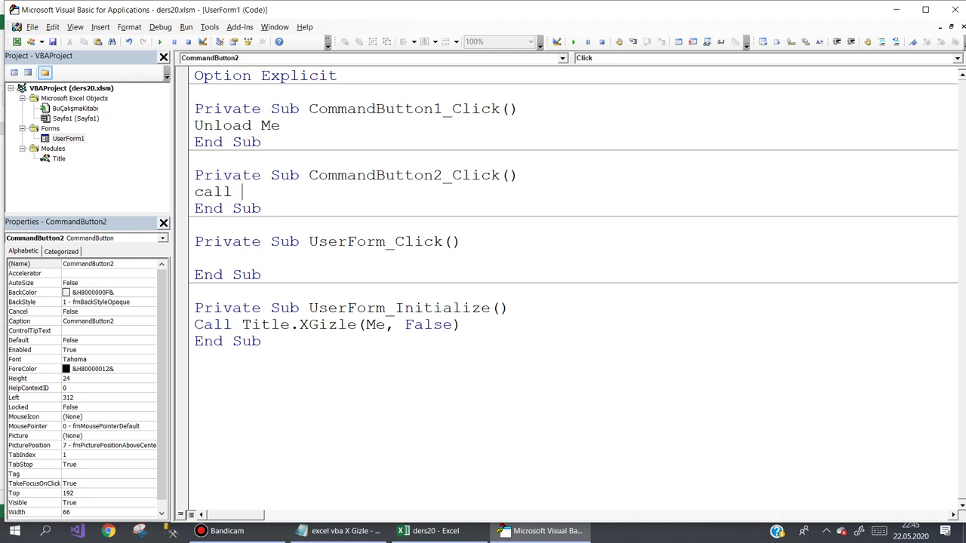
text(ti)
key(ctrl+space)
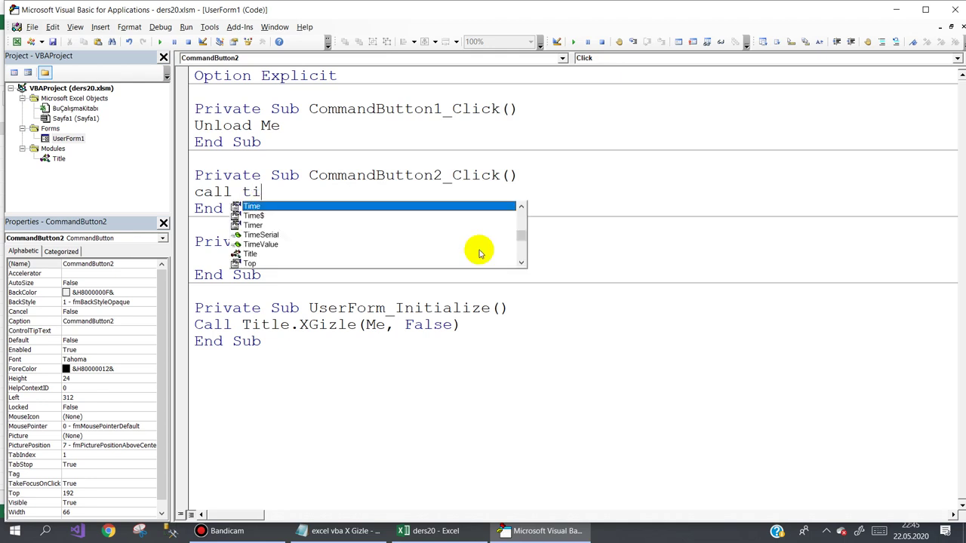
key(Down)
key(Down)
key(Down)
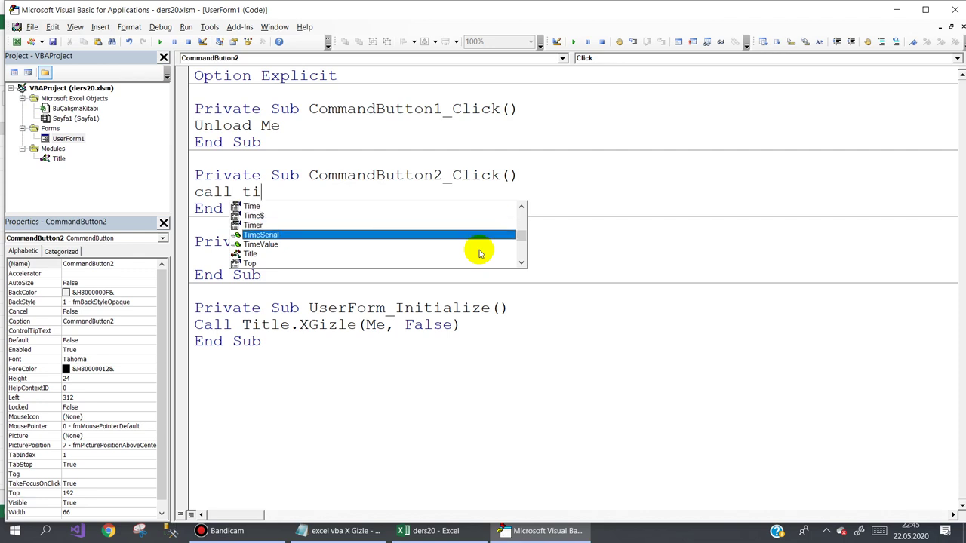
key(Down)
key(Down)
text(()
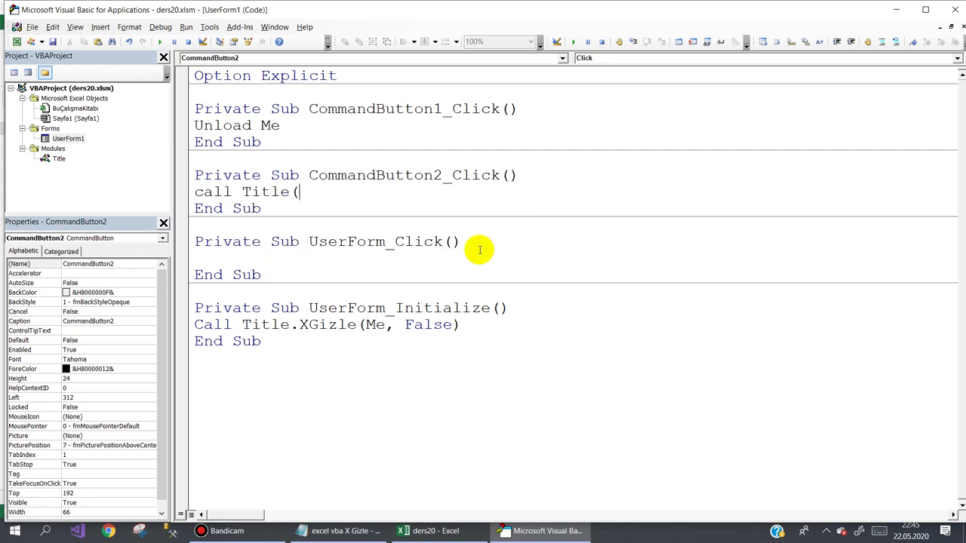
key(BackSpace)
text(.)
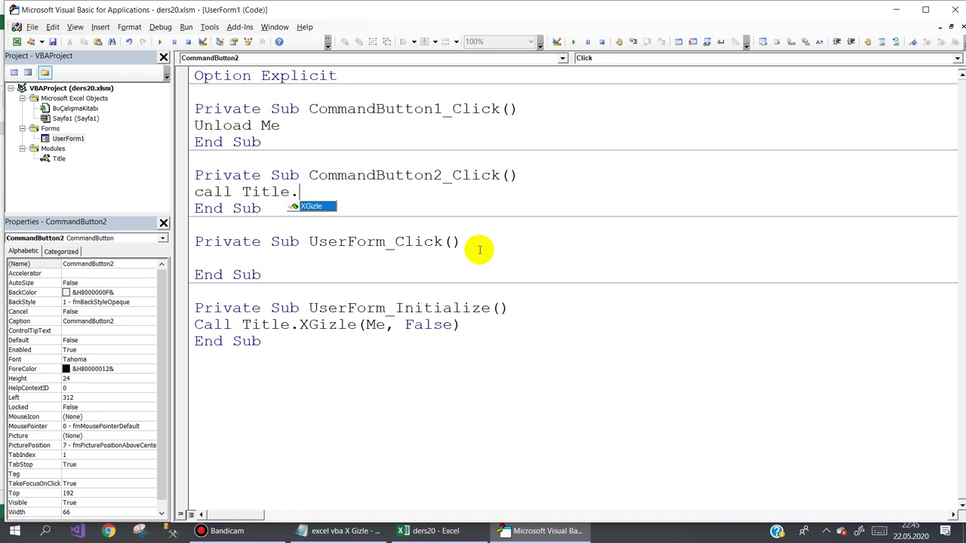
text(XGizle(me)
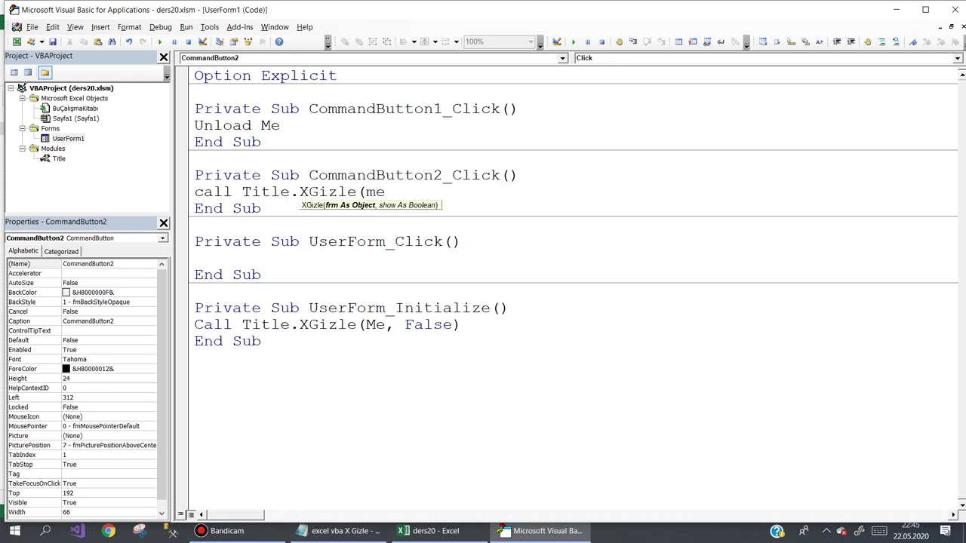
text(,True )
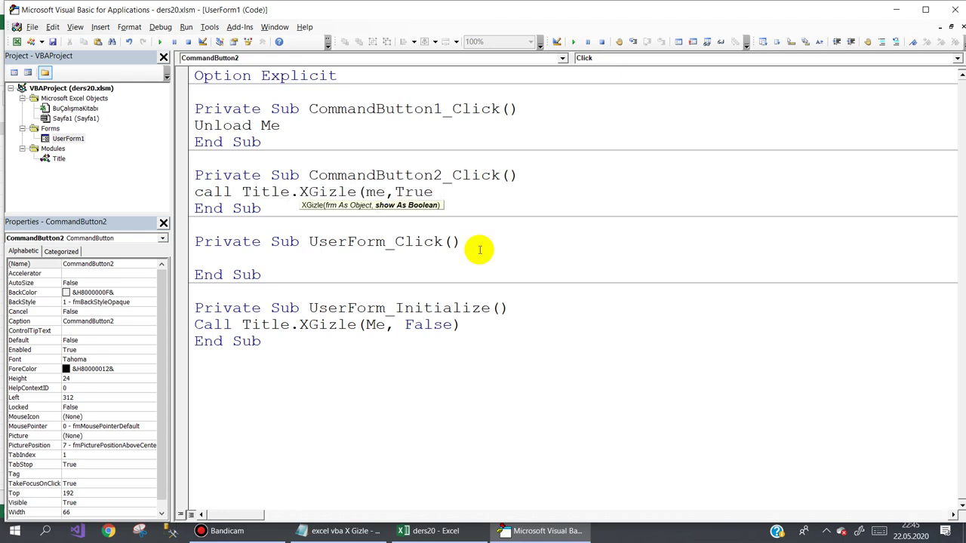
text())
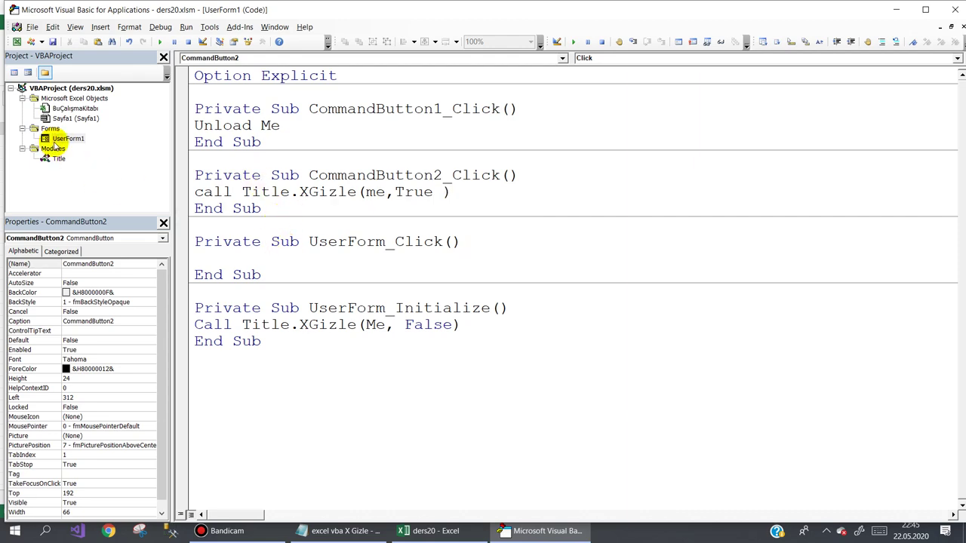
Twice show UserForm1 from Sayfa1, restore its close X with CommandButton2, and close it with Kapat.
click(419, 531)
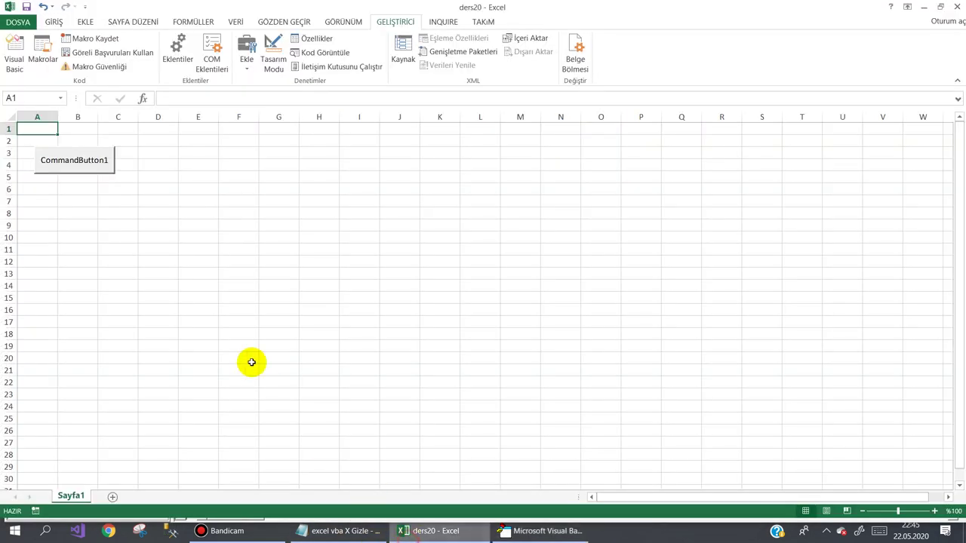
click(104, 172)
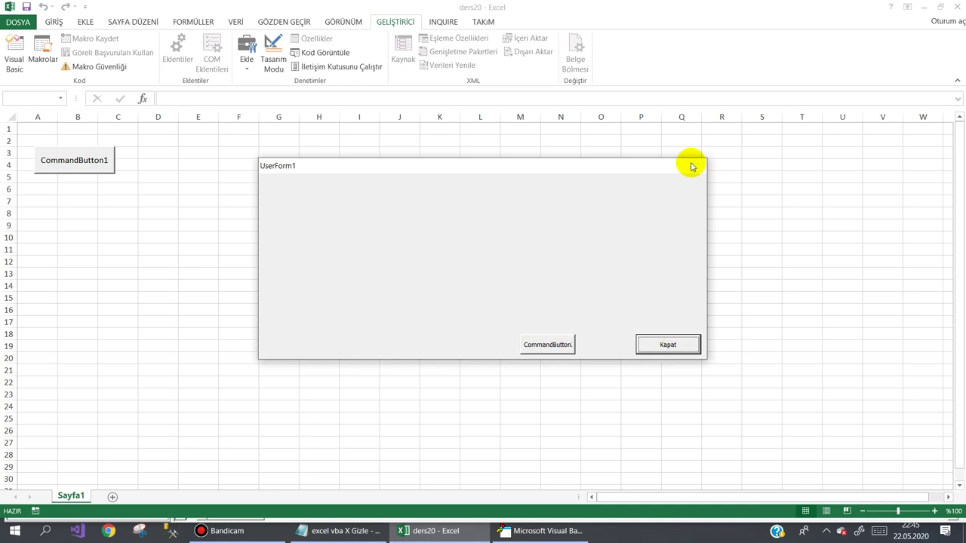
click(553, 344)
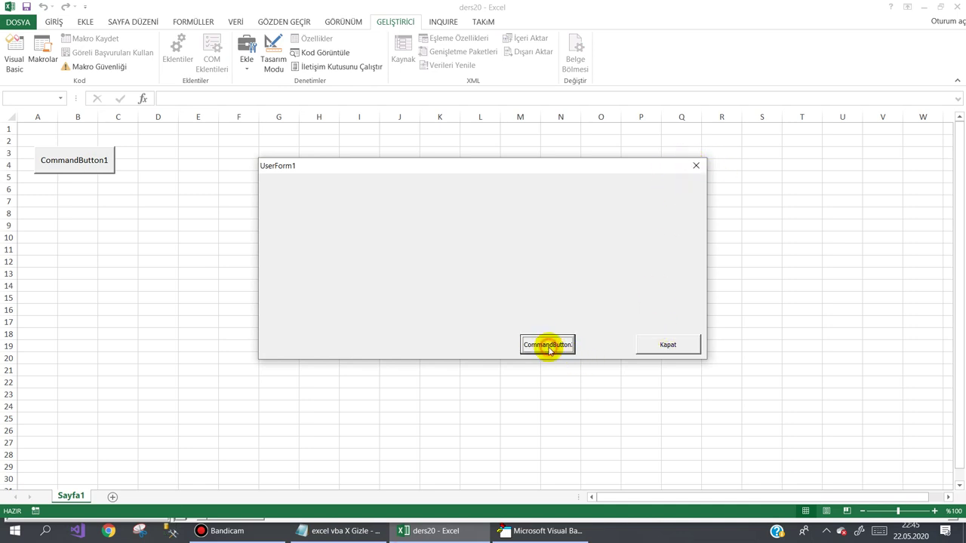
click(668, 345)
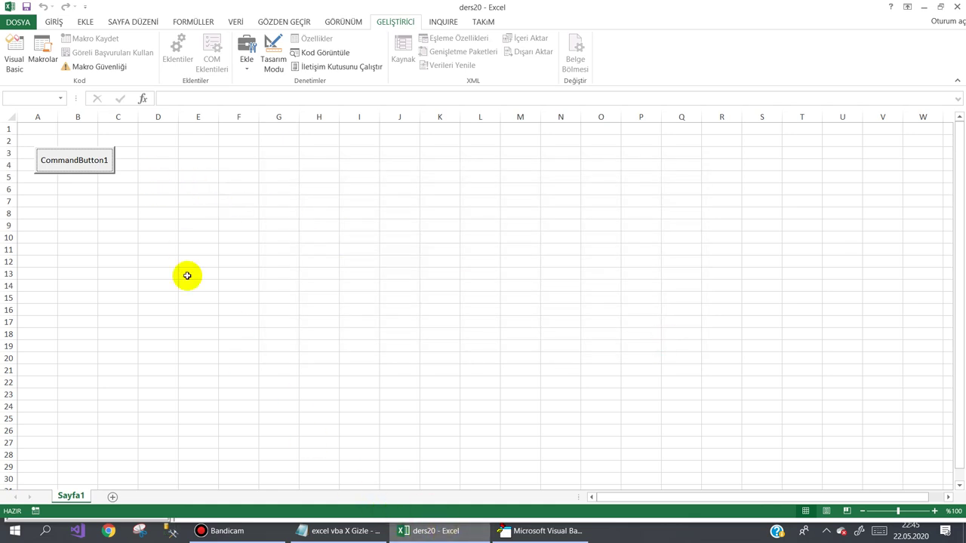
click(95, 163)
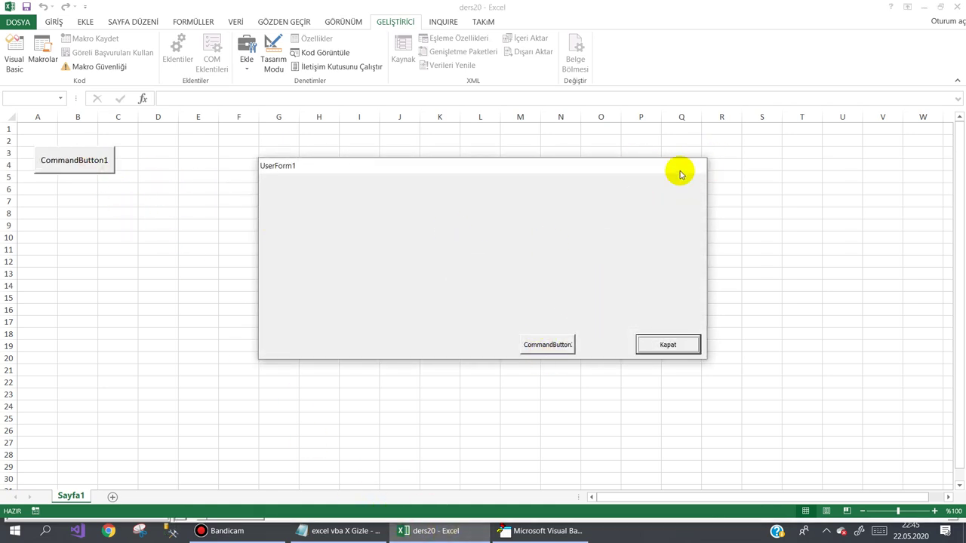
click(553, 347)
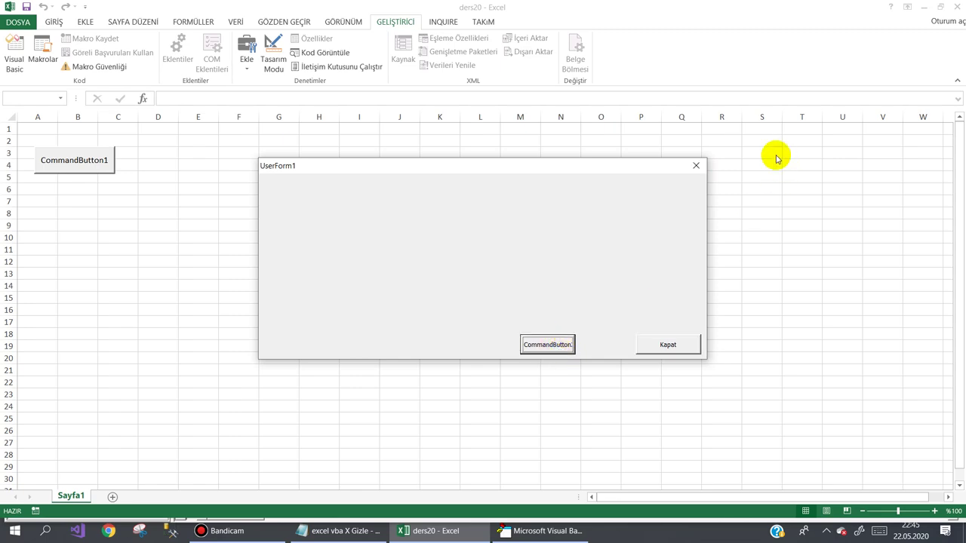
click(686, 344)
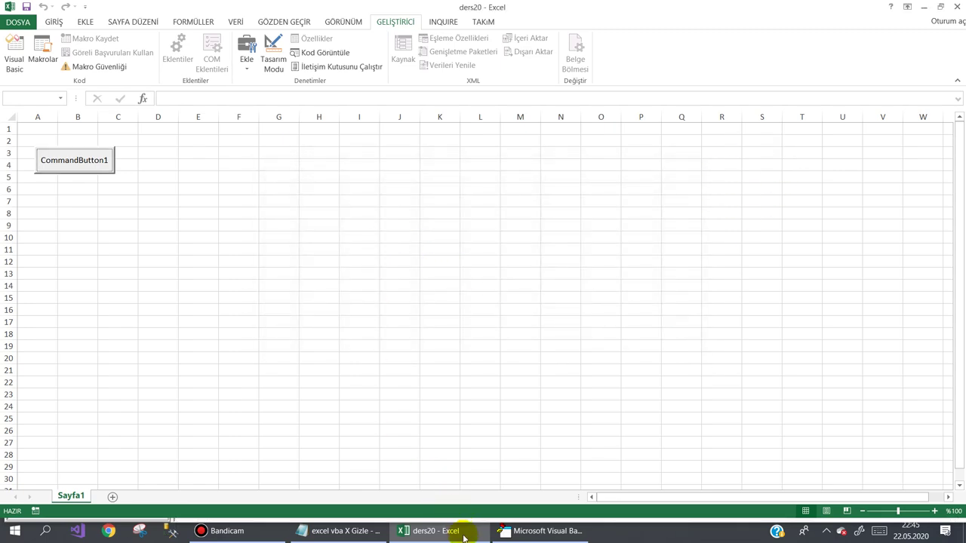
Review the #If VBA7 code in Notepad from the top, then minimize Notepad and Excel.
click(346, 530)
scroll(336, 252, up, 3)
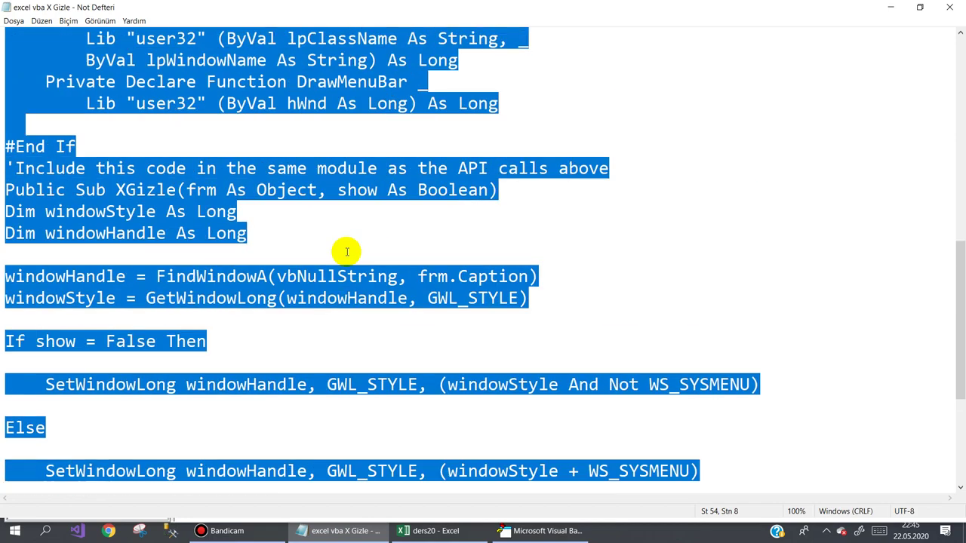
scroll(339, 249, up, 4)
scroll(349, 243, up, 5)
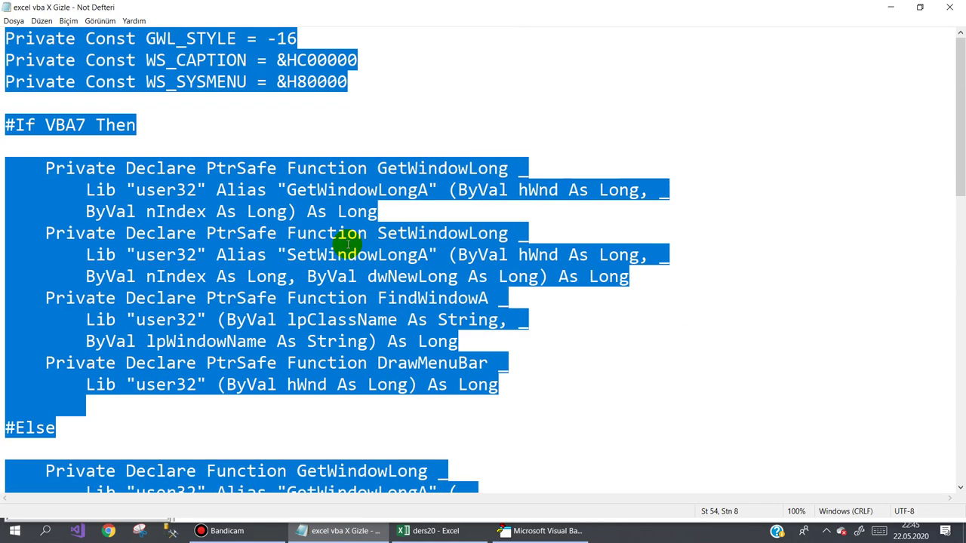
click(279, 125)
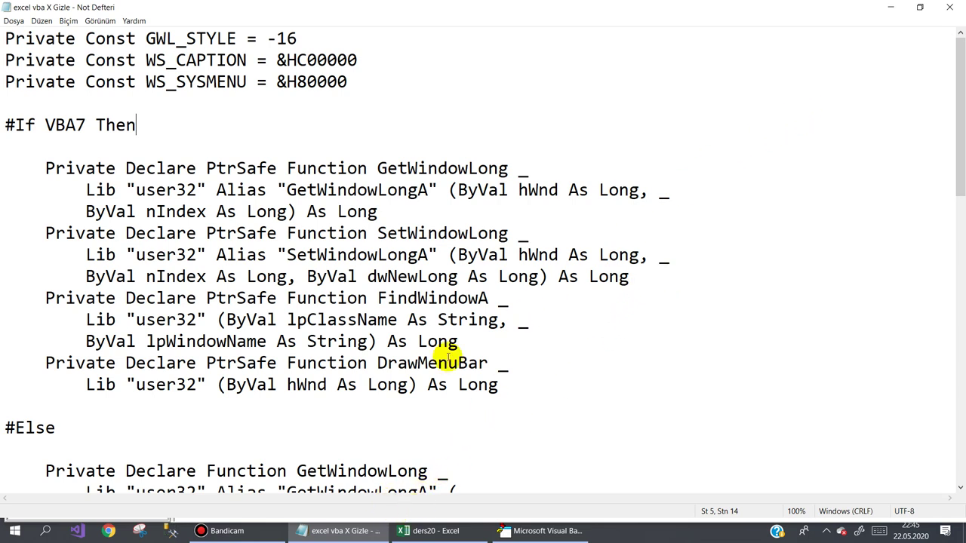
click(888, 8)
click(922, 8)
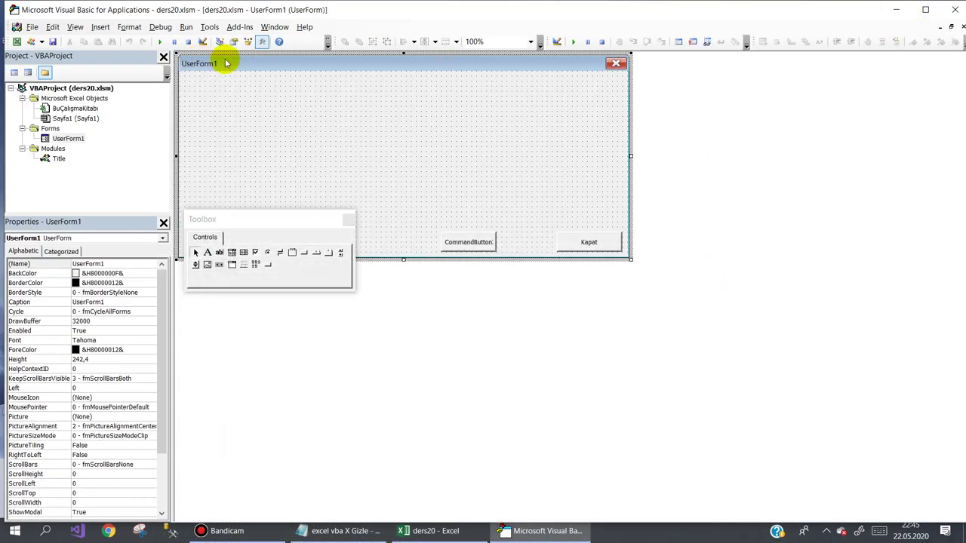
Copy all the code from the excel vba baslik gizle text file, then minimize Notepad.
click(896, 9)
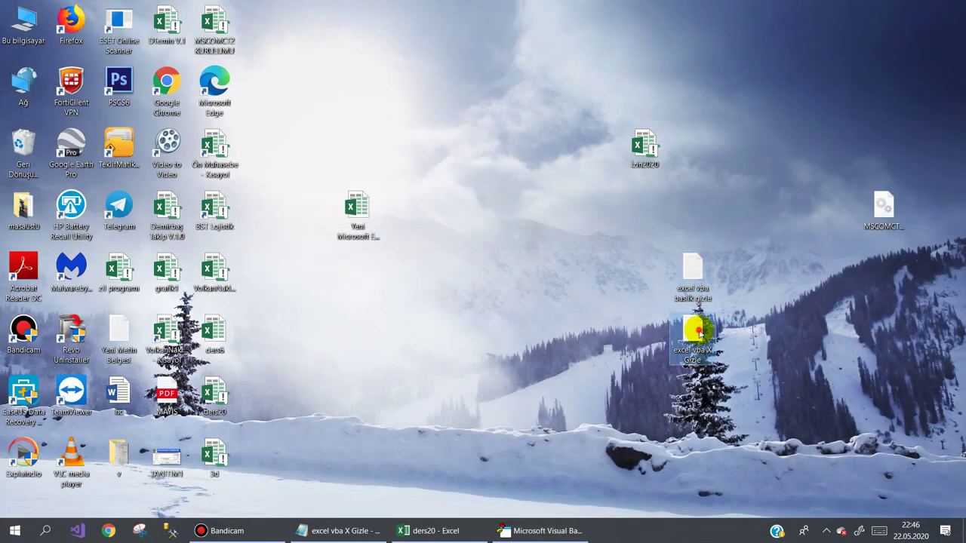
double_click(691, 290)
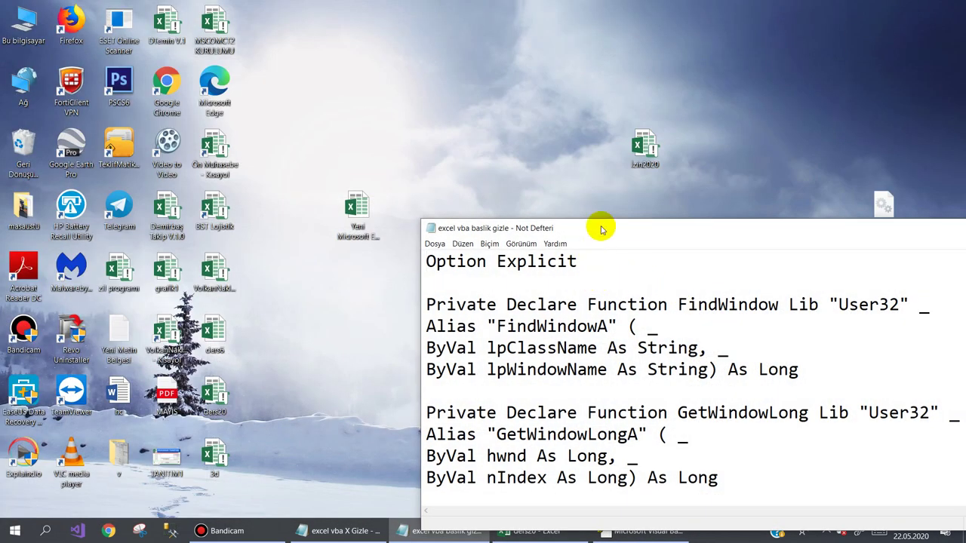
double_click(599, 228)
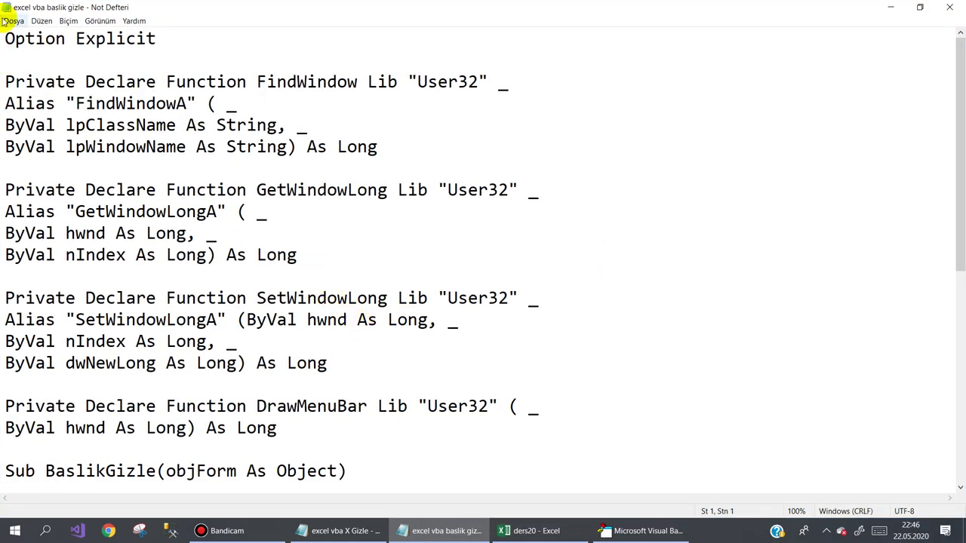
drag(5, 39, 96, 533)
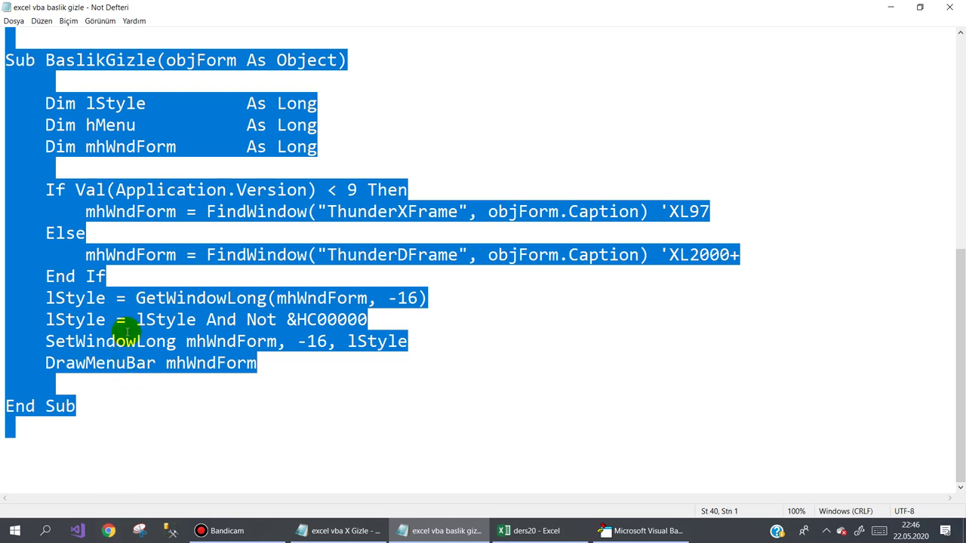
right_click(127, 332)
click(158, 368)
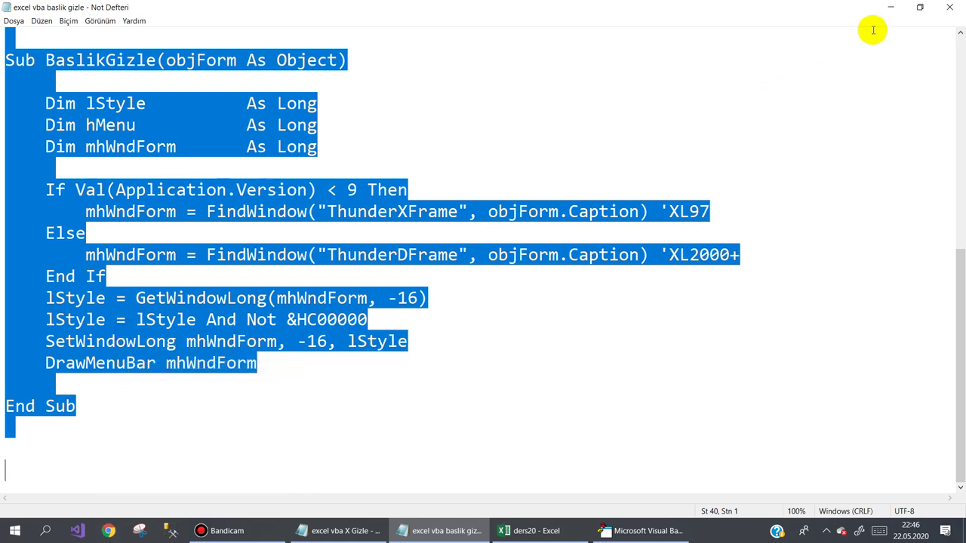
click(890, 6)
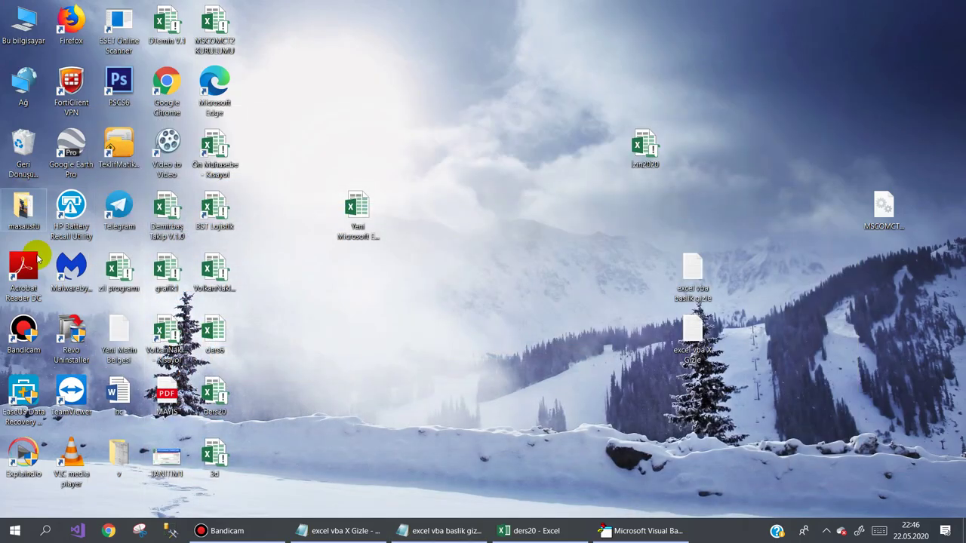
Insert a new module in the VBA project and rename it Title2.
click(532, 530)
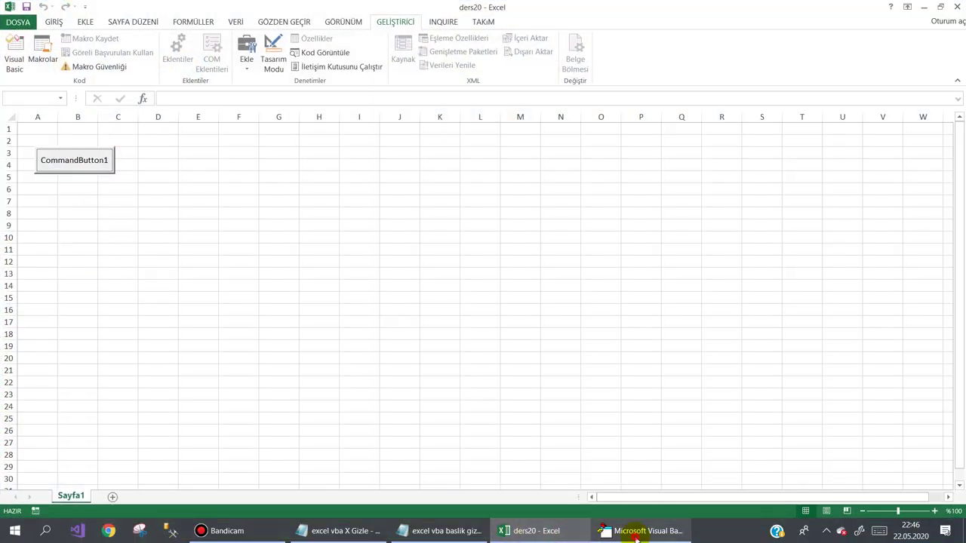
click(626, 531)
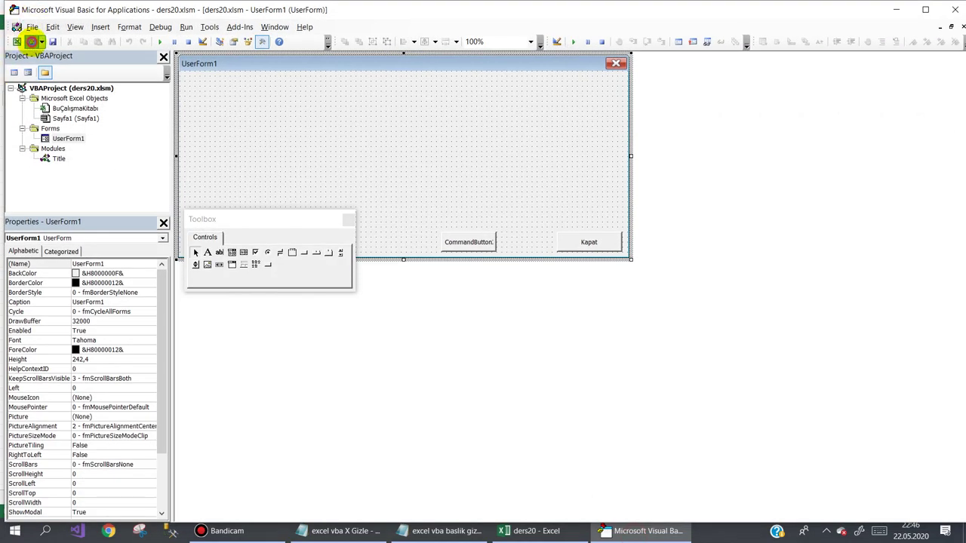
click(31, 41)
click(20, 264)
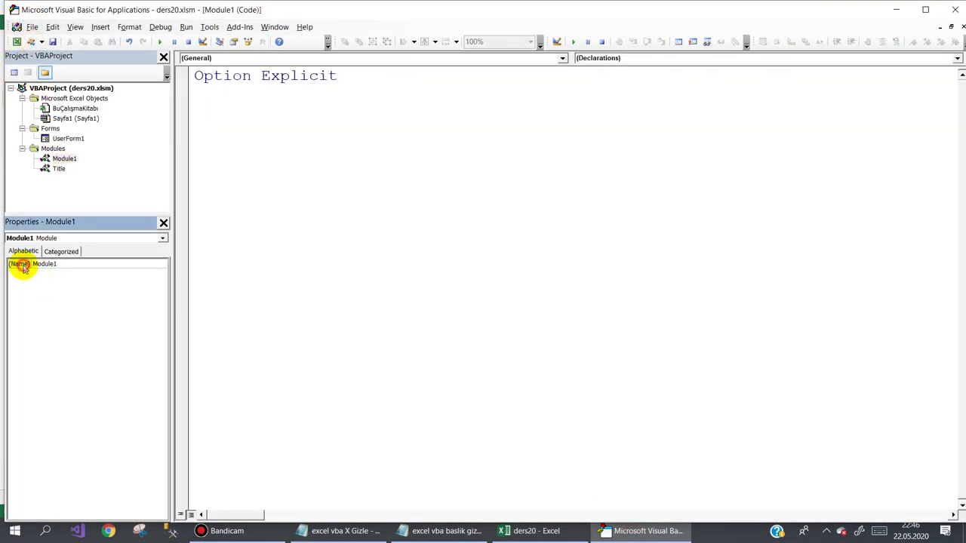
double_click(43, 264)
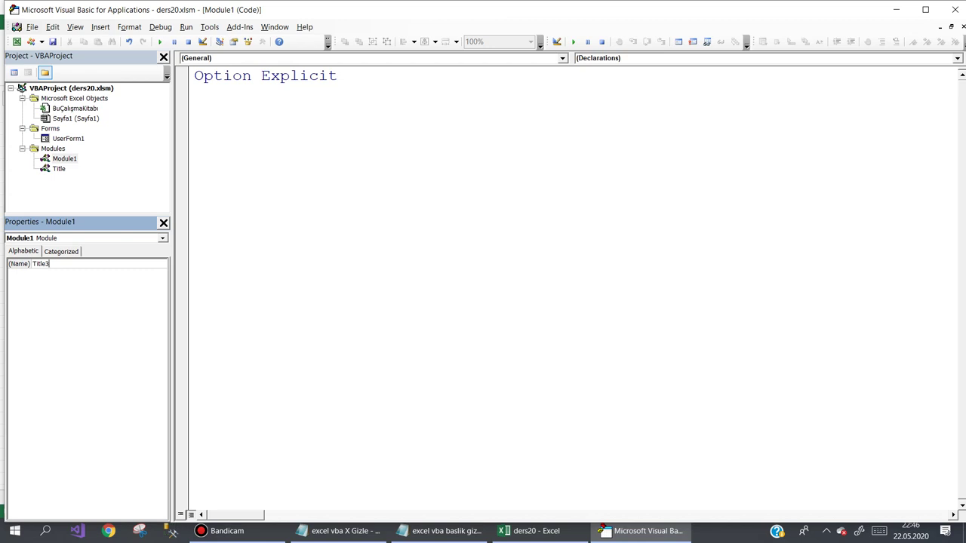
key(Return)
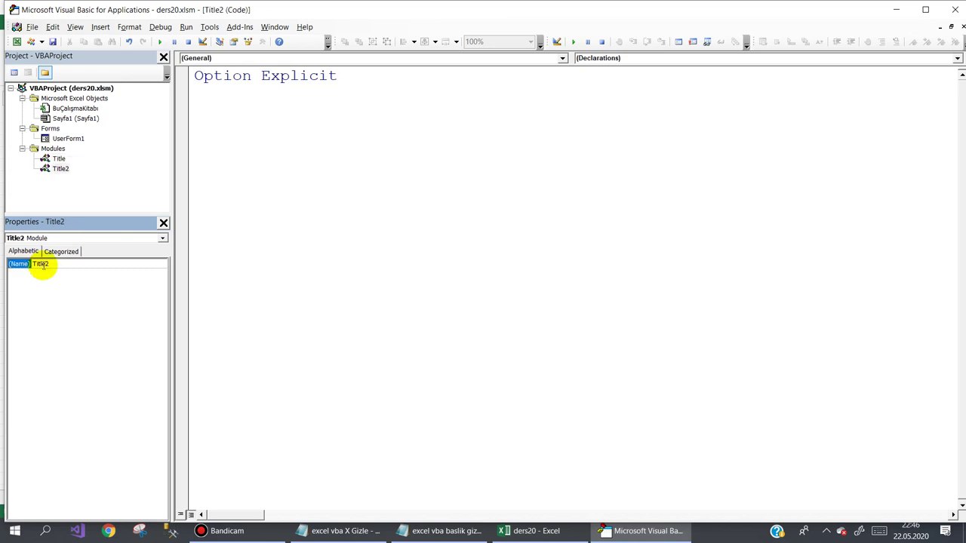
Replace Title2's contents with the pasted BaslikGizle code and reopen the UserForm1 designer.
click(266, 194)
key(ctrl+a)
key(ctrl+v)
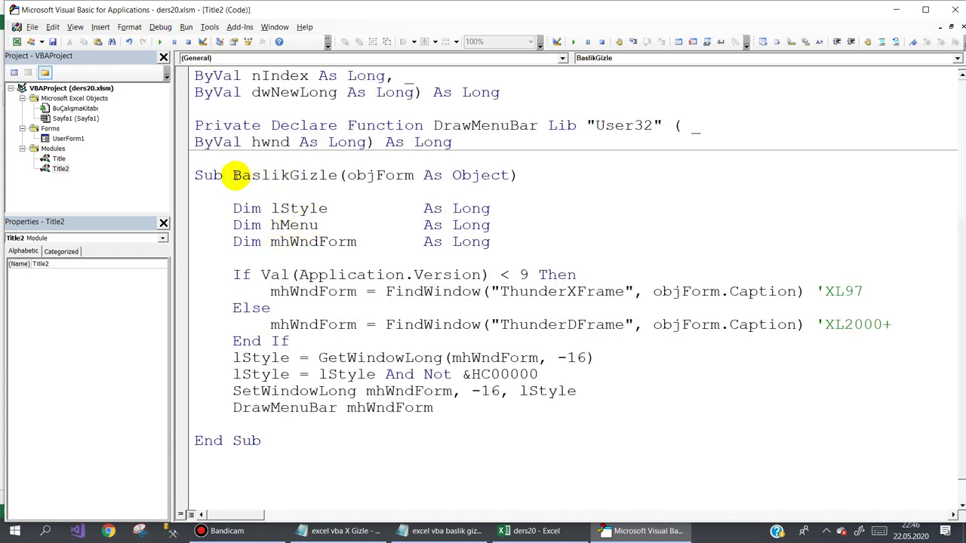
drag(234, 175, 336, 176)
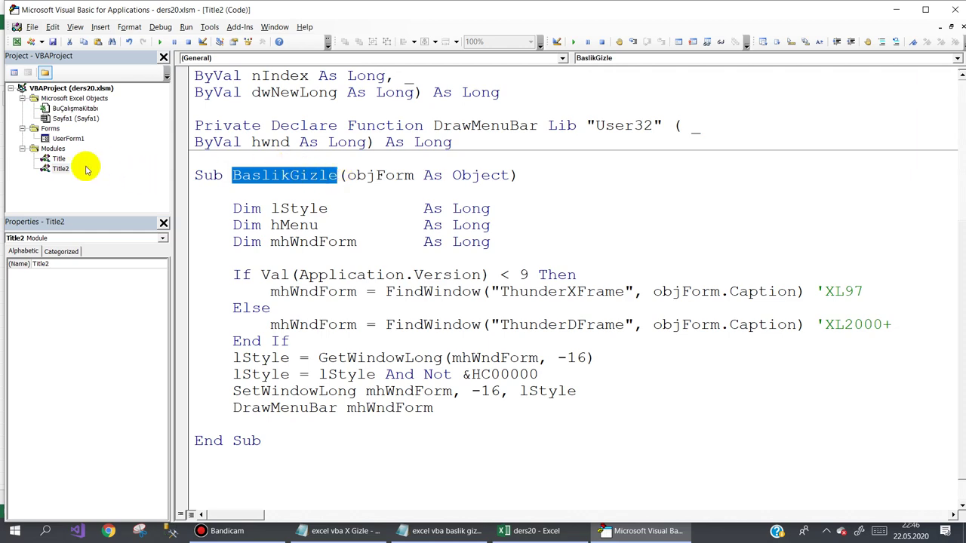
double_click(68, 139)
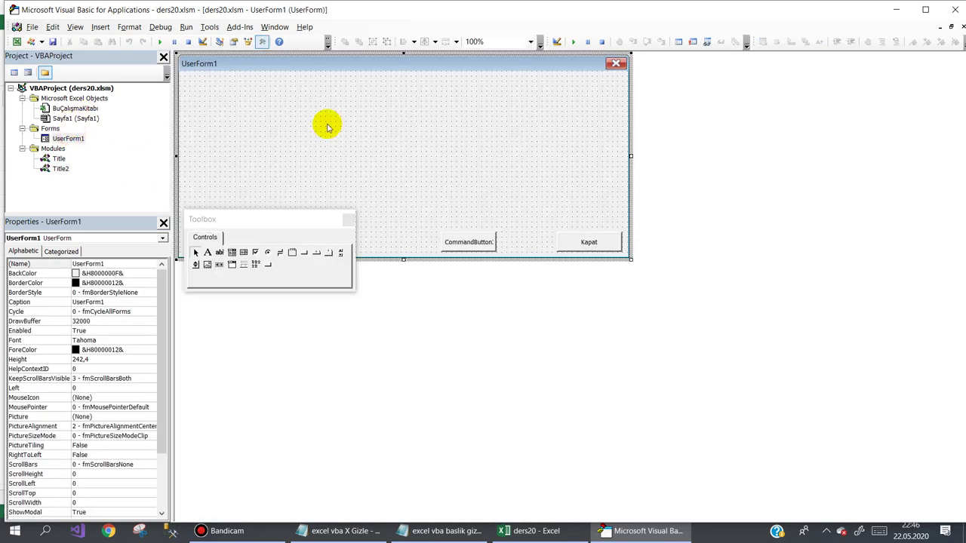
Draw a third button, CommandButton3, on UserForm1.
click(305, 252)
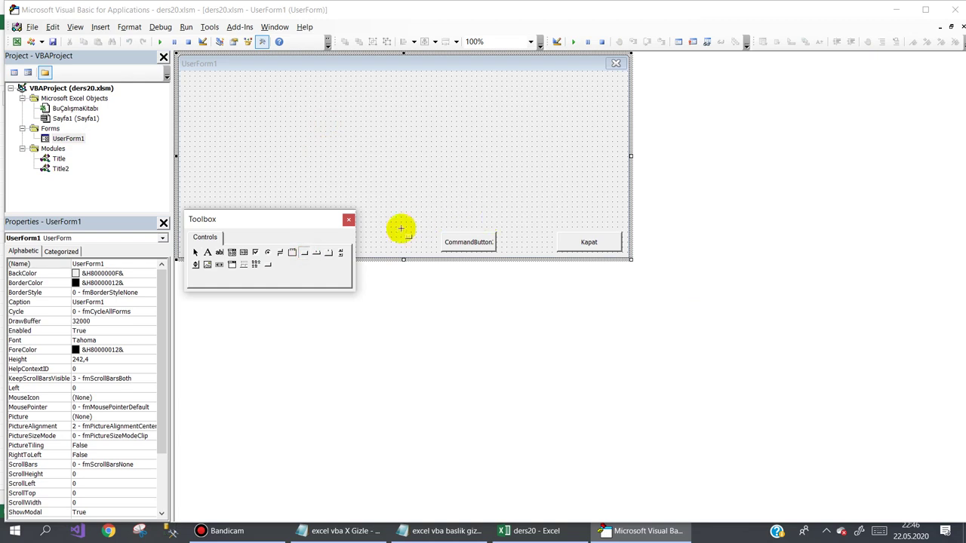
drag(411, 227, 358, 253)
drag(291, 218, 565, 349)
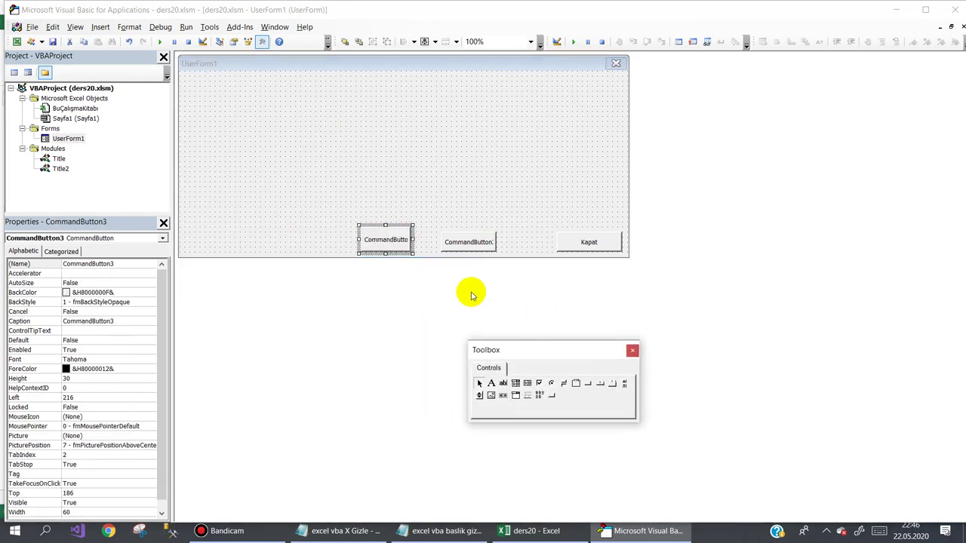
Add Call Title2.BaslikGizle(Me) to CommandButton2_Click and run the form.
double_click(245, 196)
click(452, 192)
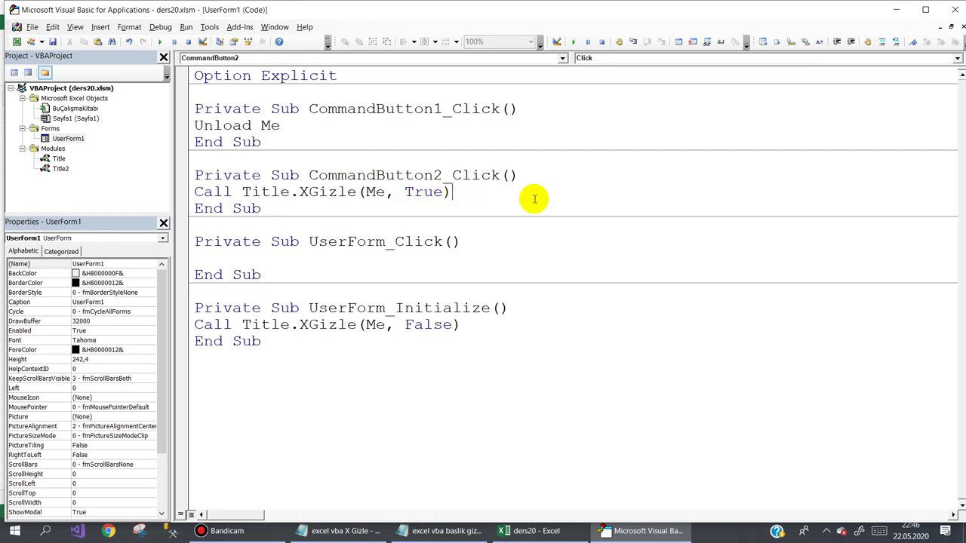
key(Return)
text(c)
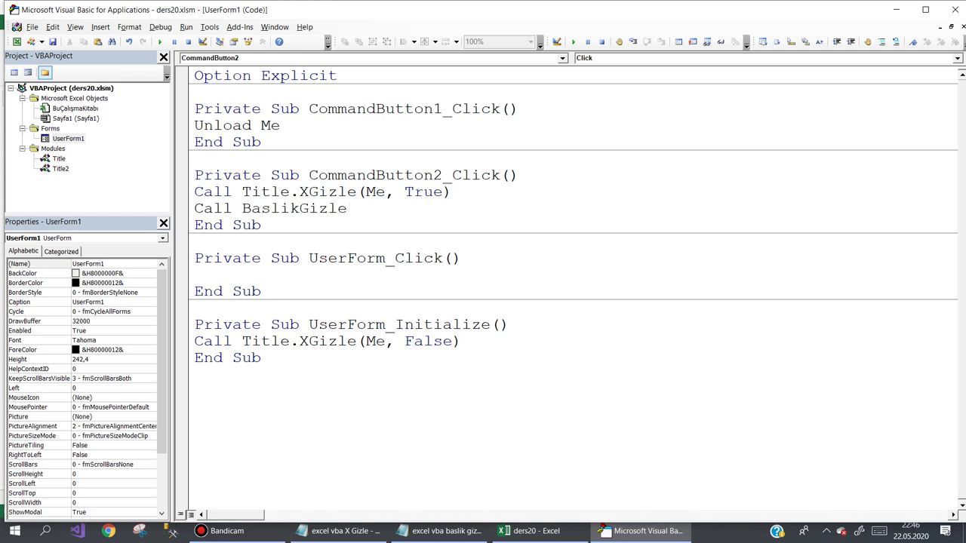
key(ctrl+shift+Left)
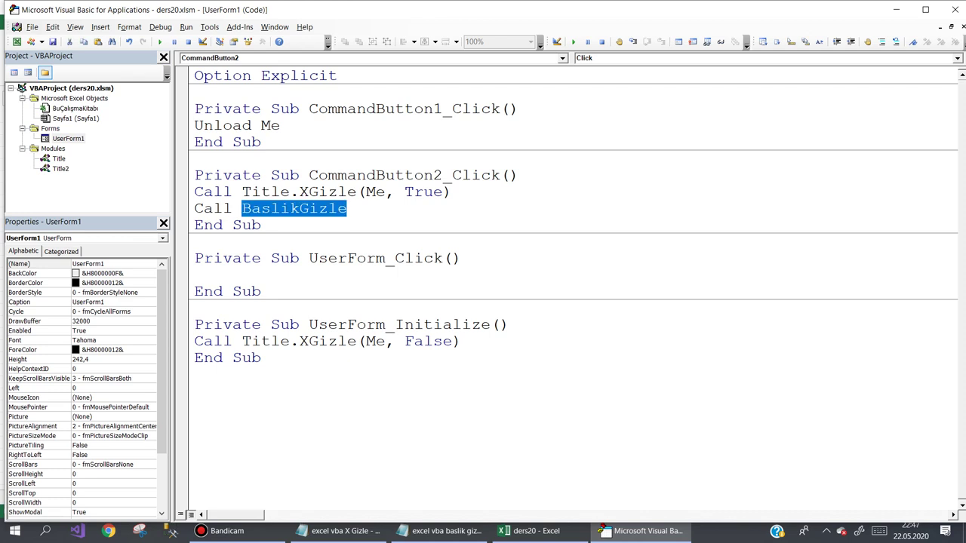
key(ctrl+x)
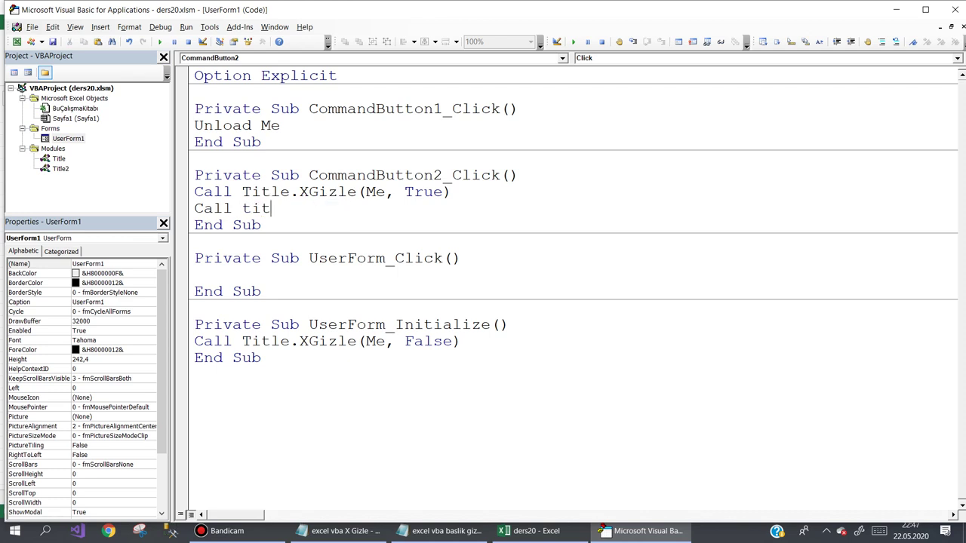
key(ctrl+space)
key(Down)
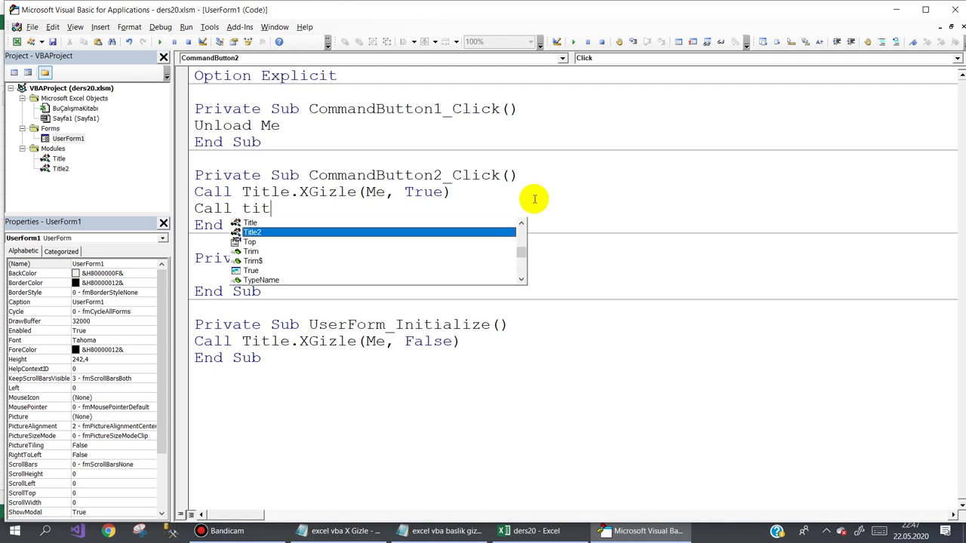
text(.)
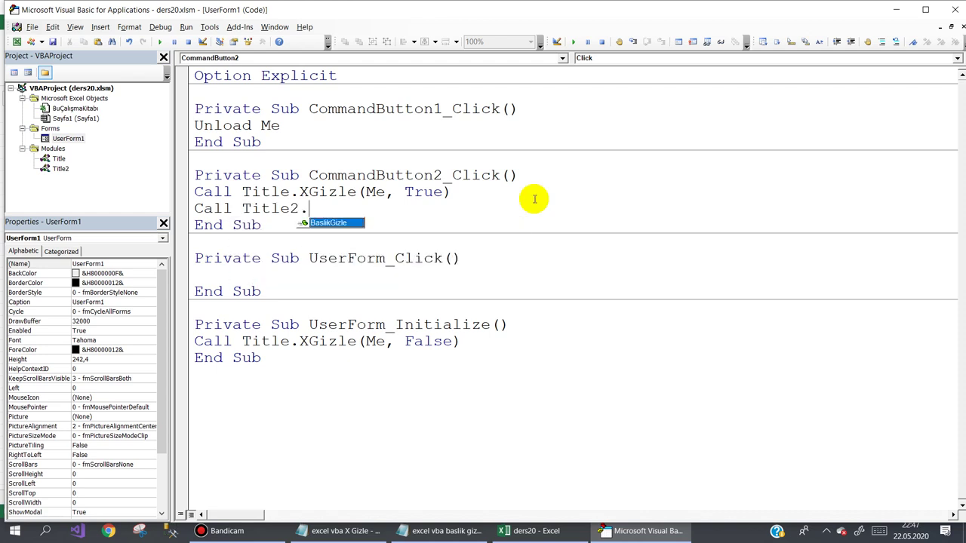
text((me)
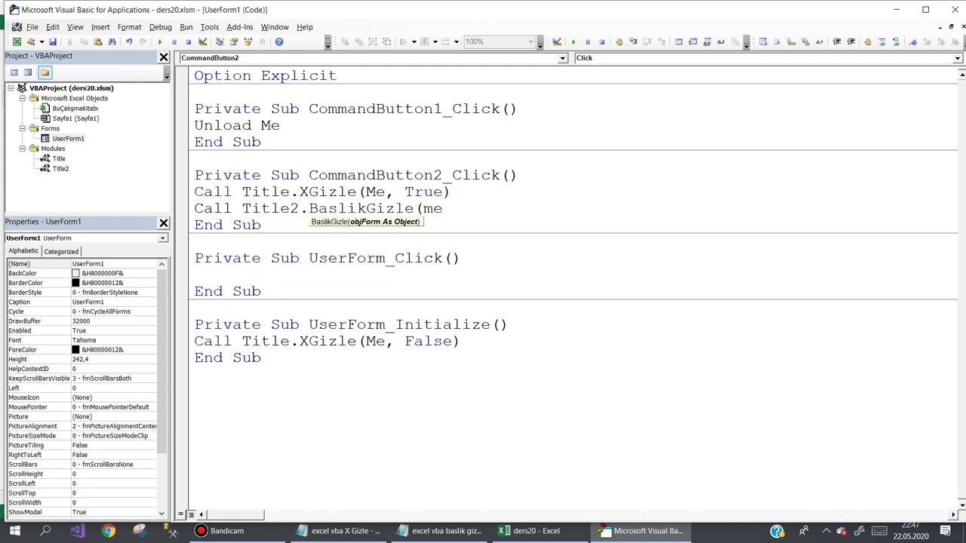
text())
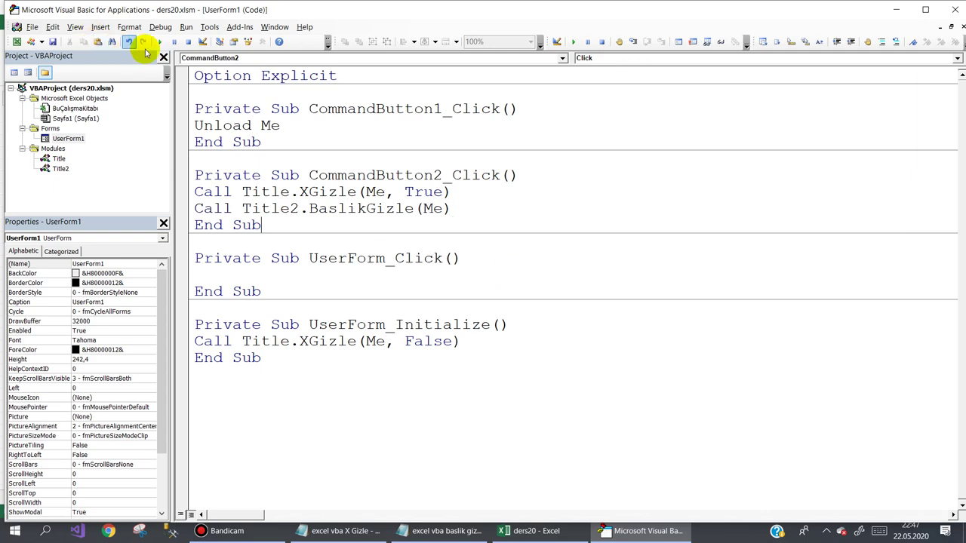
click(160, 41)
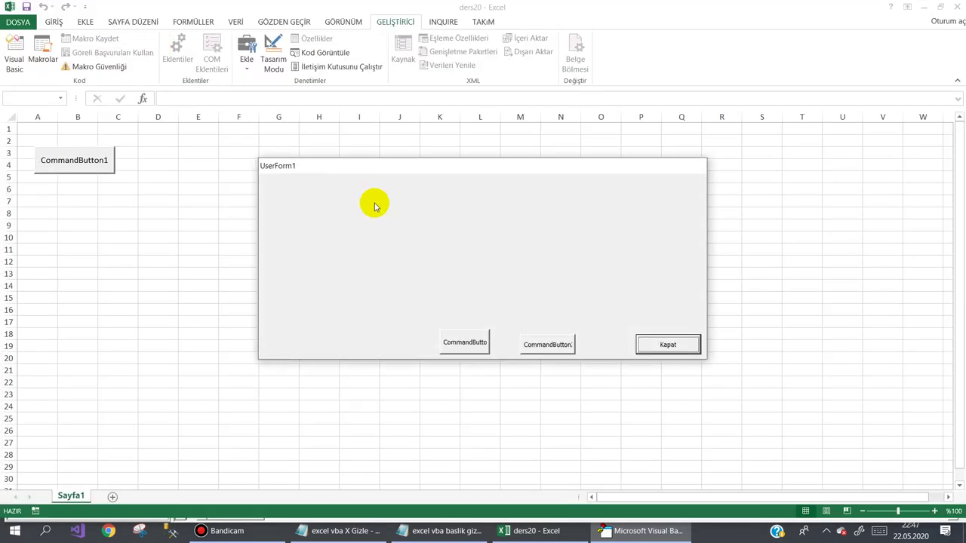
Move the Title2.BaslikGizle(Me) call from CommandButton2_Click into UserForm_Initialize.
click(658, 342)
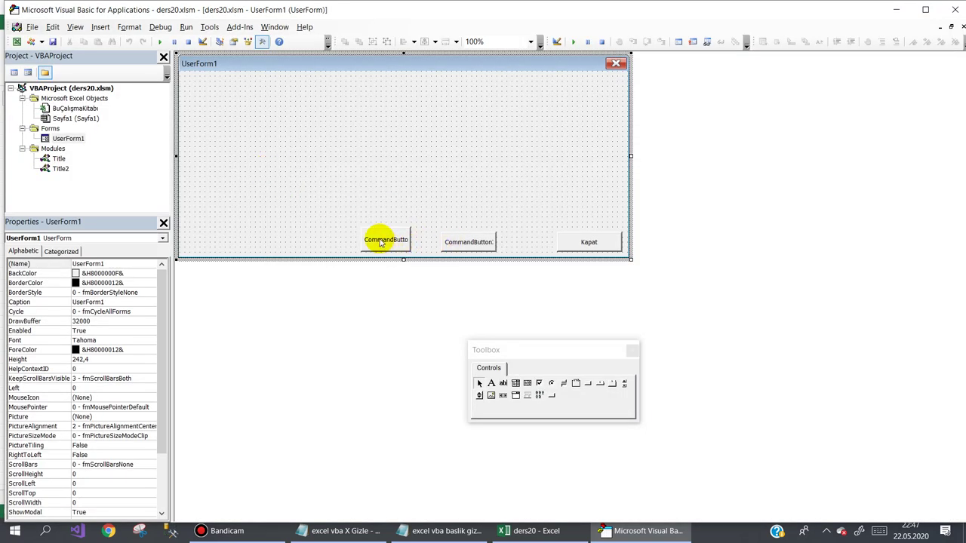
key(F7)
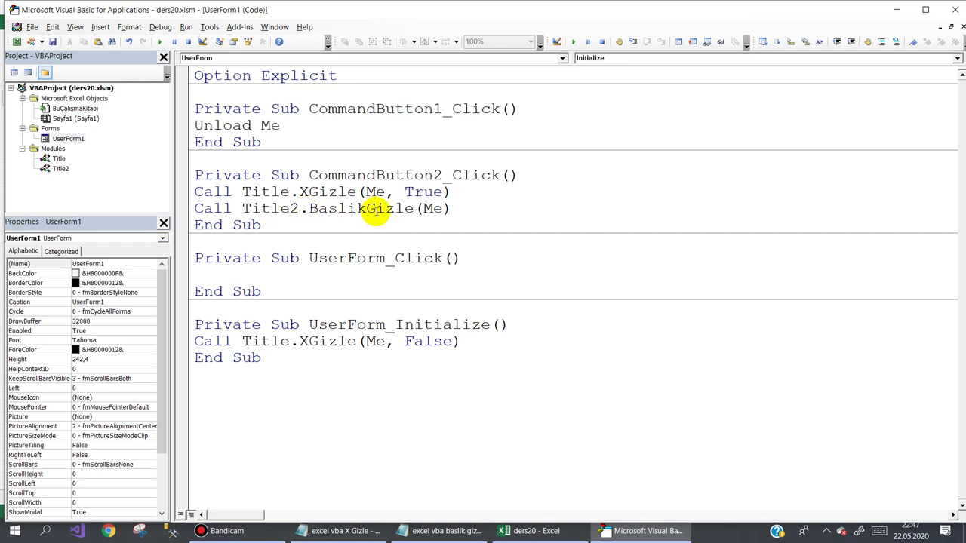
click(443, 209)
text(,)
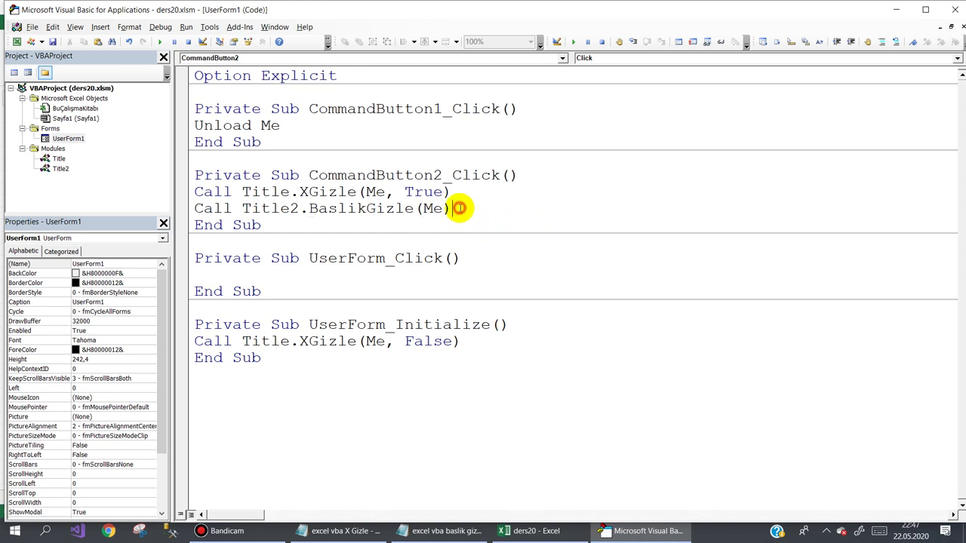
drag(453, 208, 195, 208)
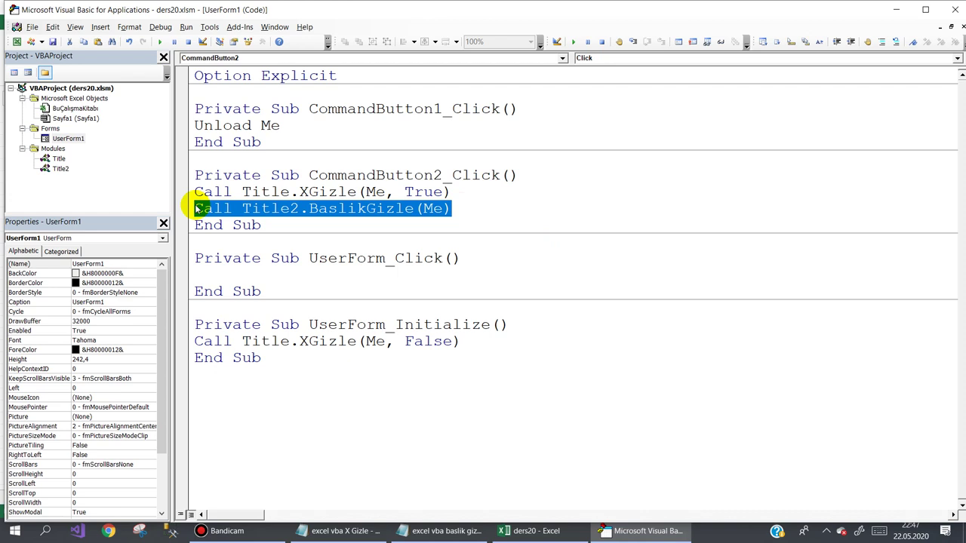
key(Delete)
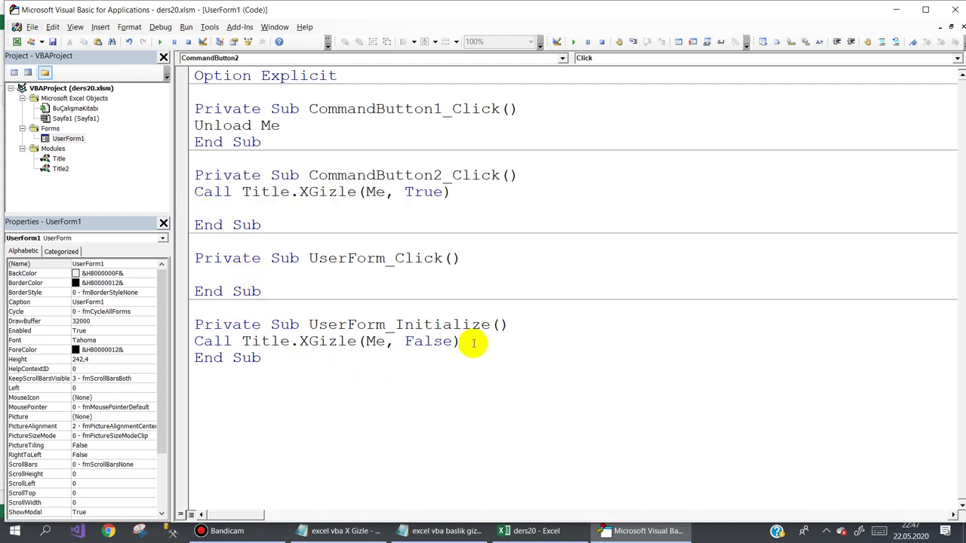
key(Return)
key(ctrl+v)
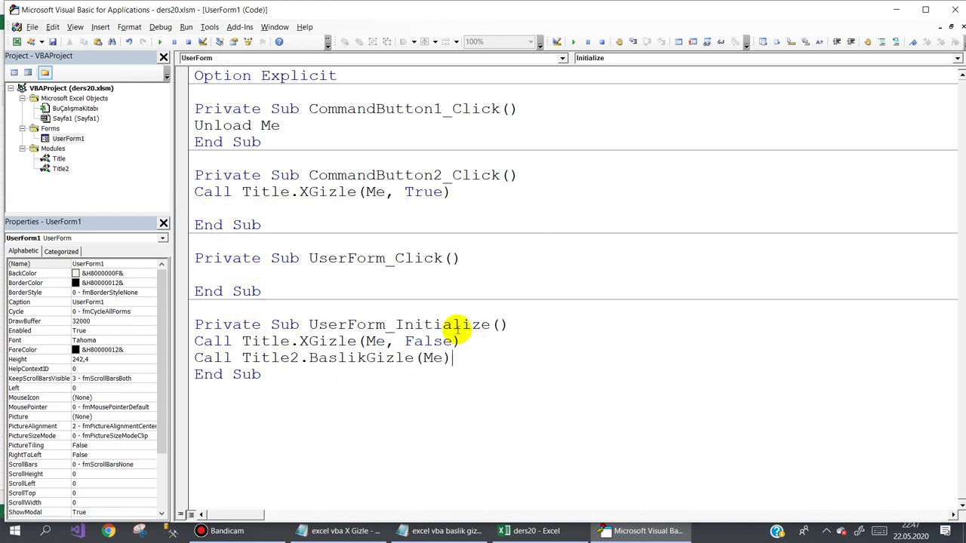
Test the title-less form from Sayfa1, close it, and return to the UserForm1 designer.
click(509, 531)
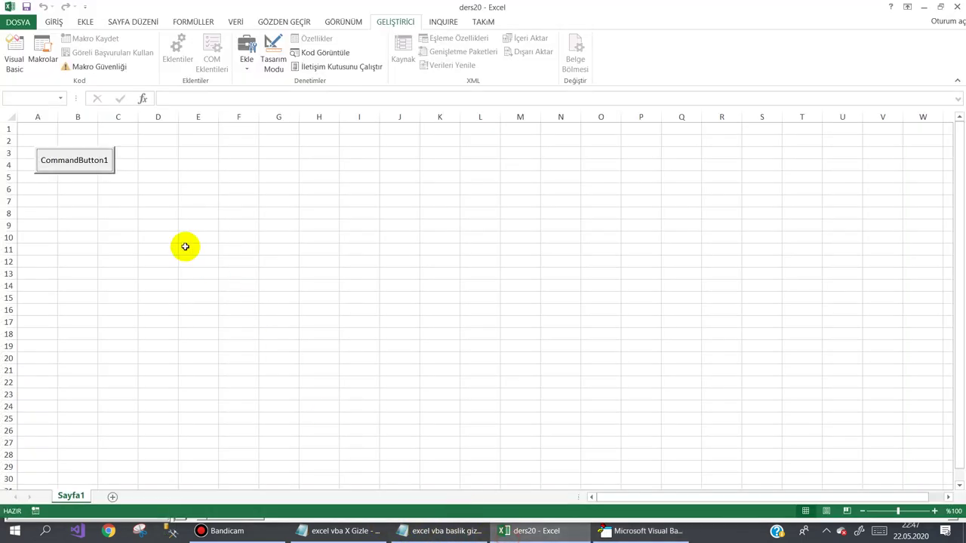
click(95, 167)
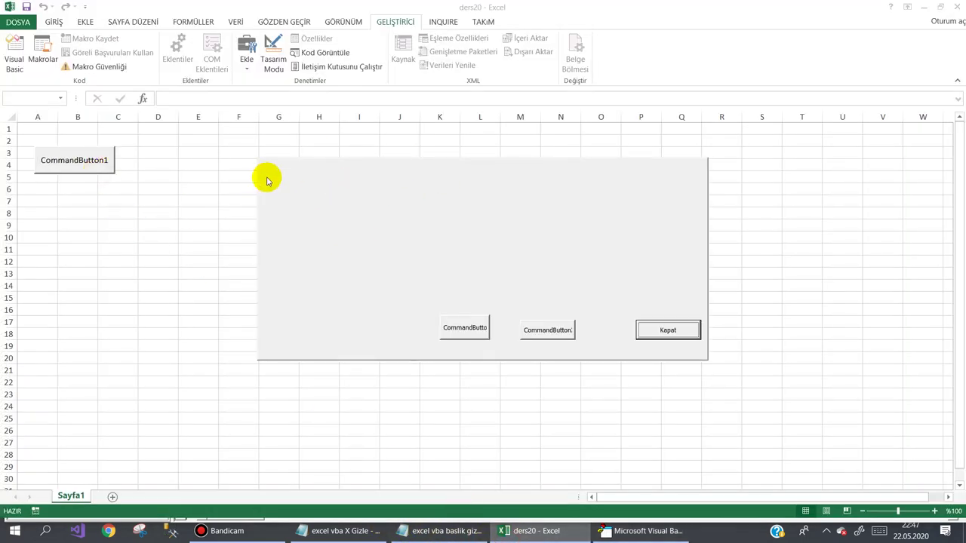
click(666, 332)
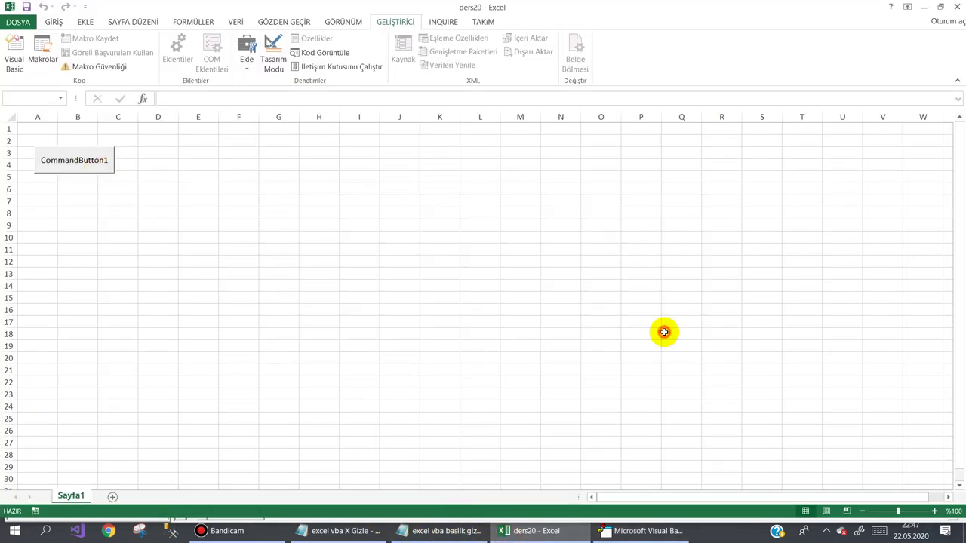
click(604, 531)
click(233, 102)
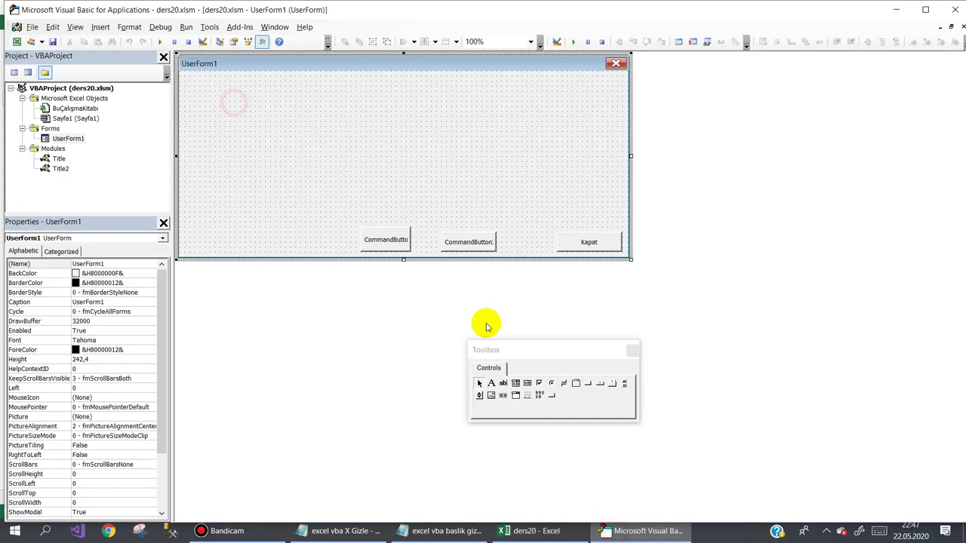
Draw a captionless Frame with a black background across the top of the form.
click(576, 383)
drag(181, 78, 635, 93)
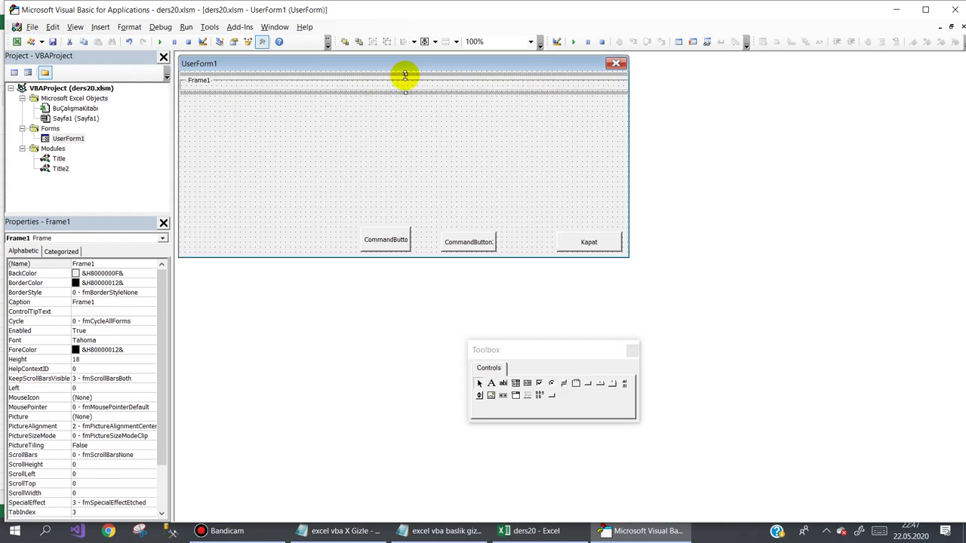
drag(405, 71, 405, 68)
click(79, 302)
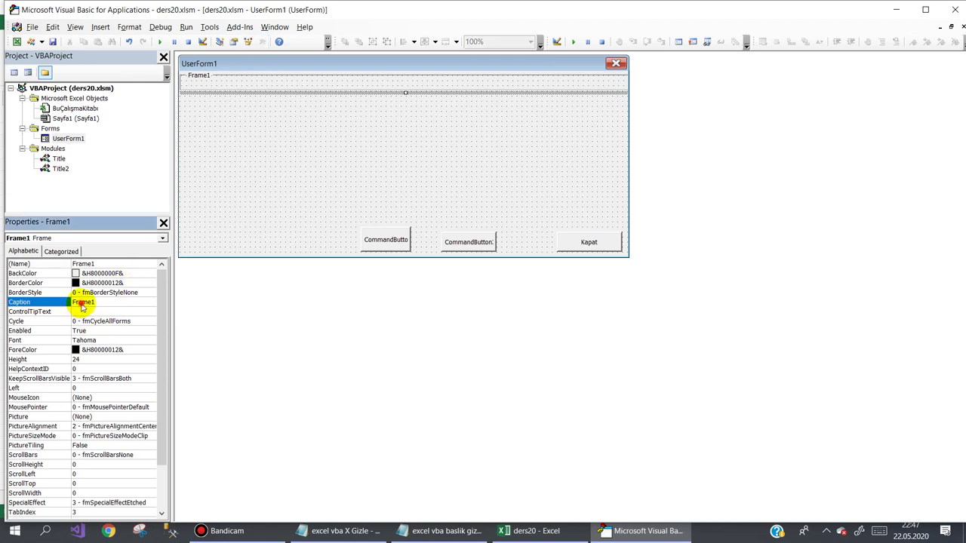
key(Delete)
click(134, 273)
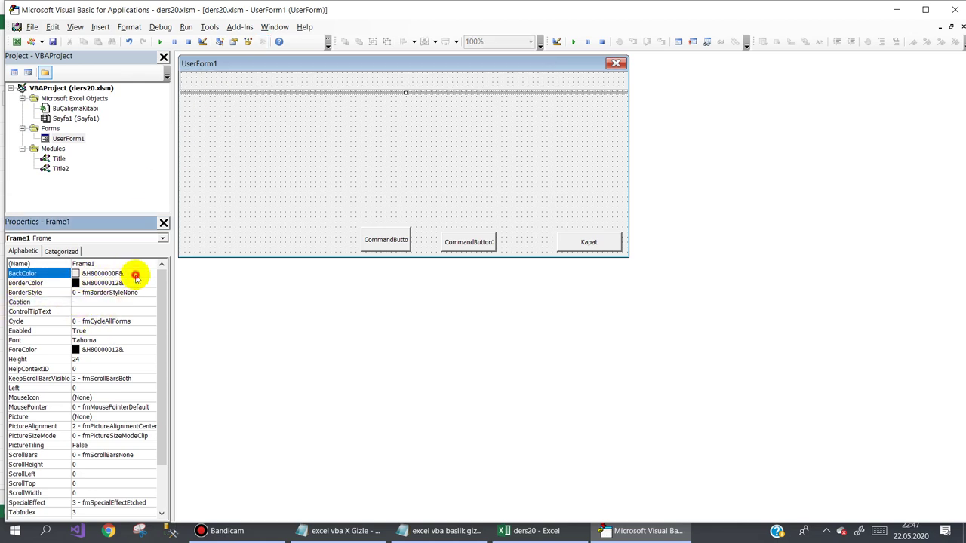
click(150, 274)
click(53, 285)
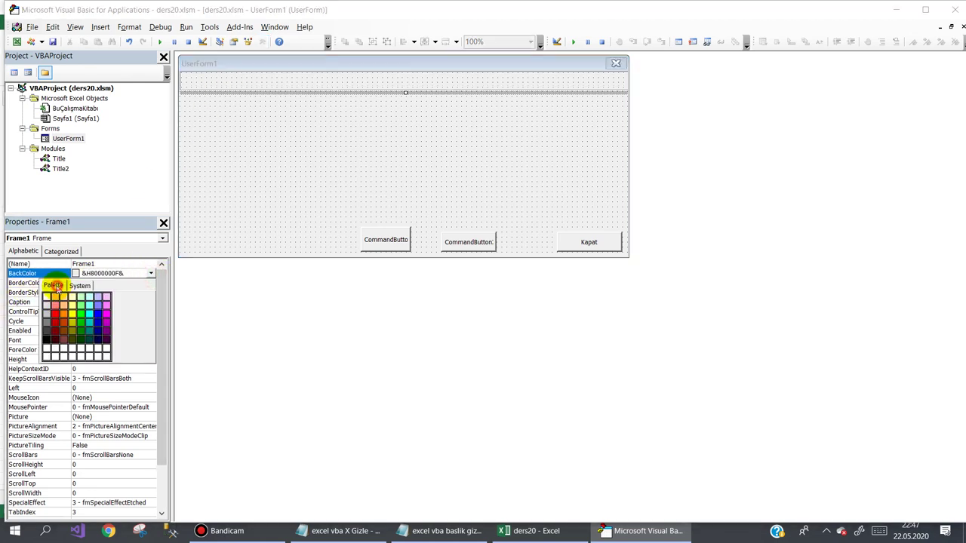
click(47, 341)
click(227, 155)
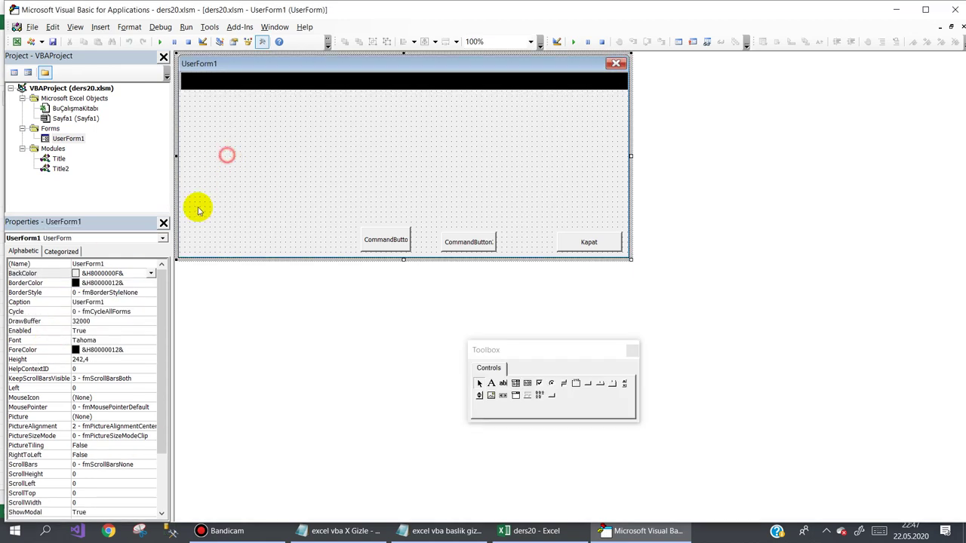
Place a Label on the black band, 180 wide at the top edge, and edit its caption.
click(491, 383)
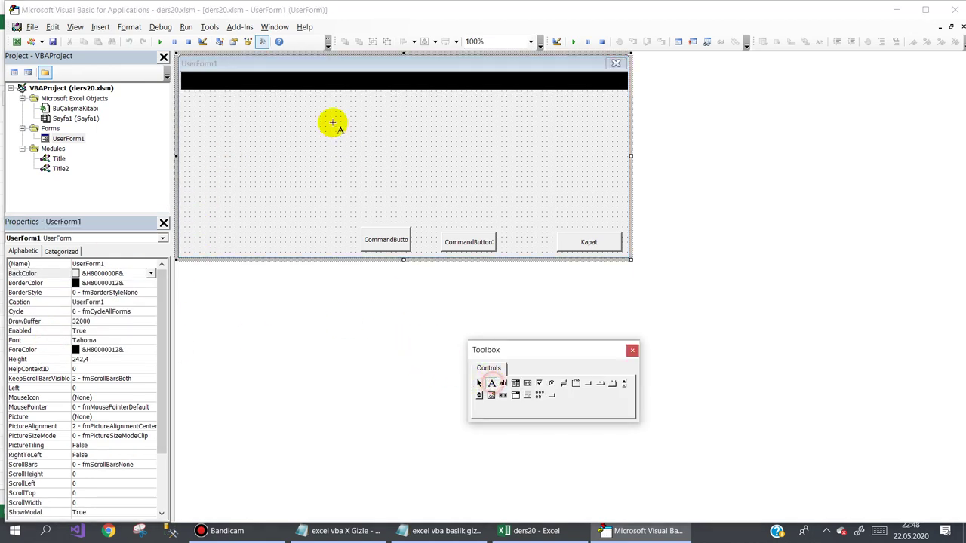
click(316, 76)
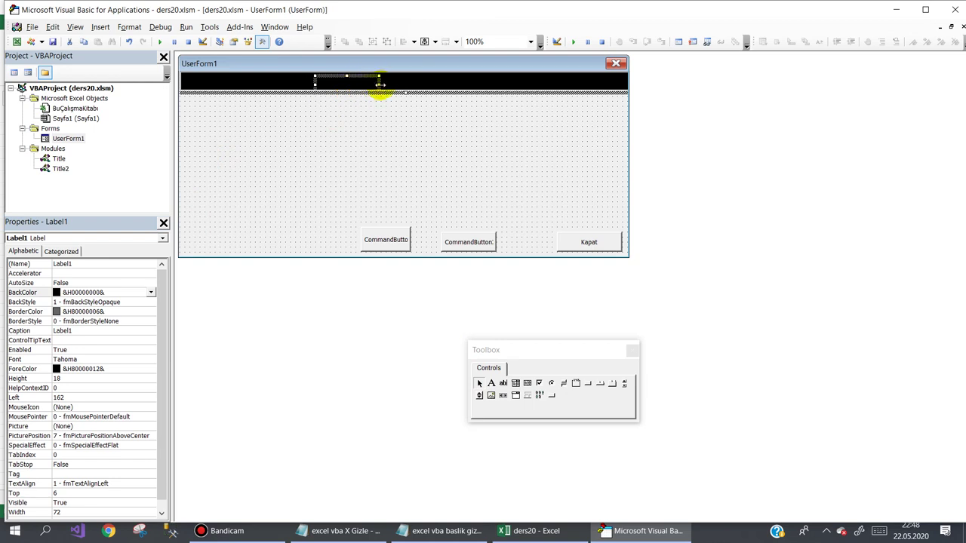
drag(379, 83, 469, 83)
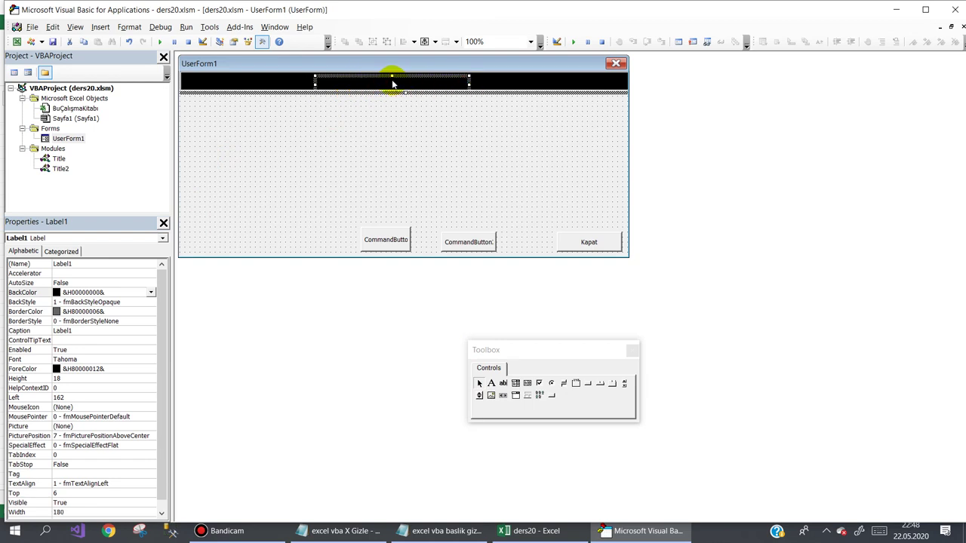
drag(391, 69, 370, 84)
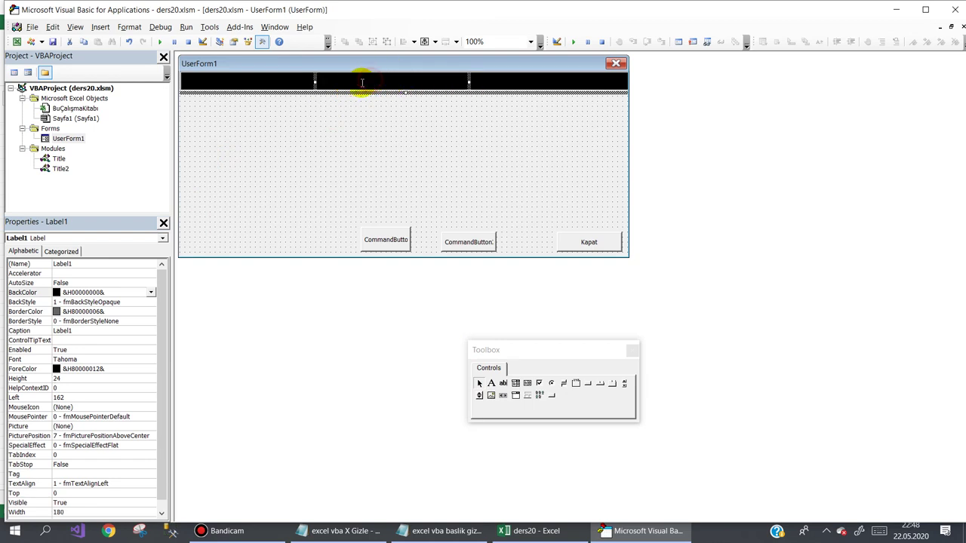
click(362, 83)
text(PERSONEL LİSTESİ)
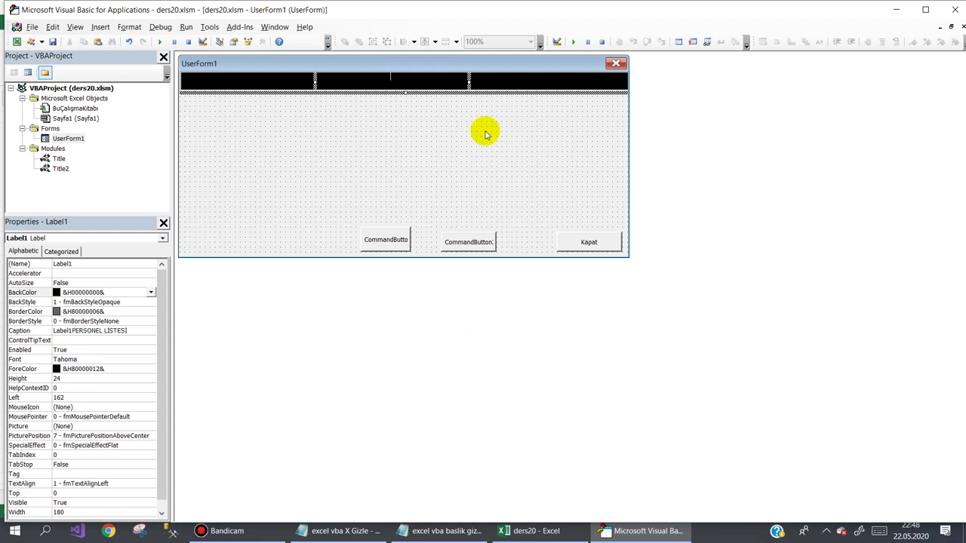
Set the header label's ForeColor to green from the palette.
click(466, 72)
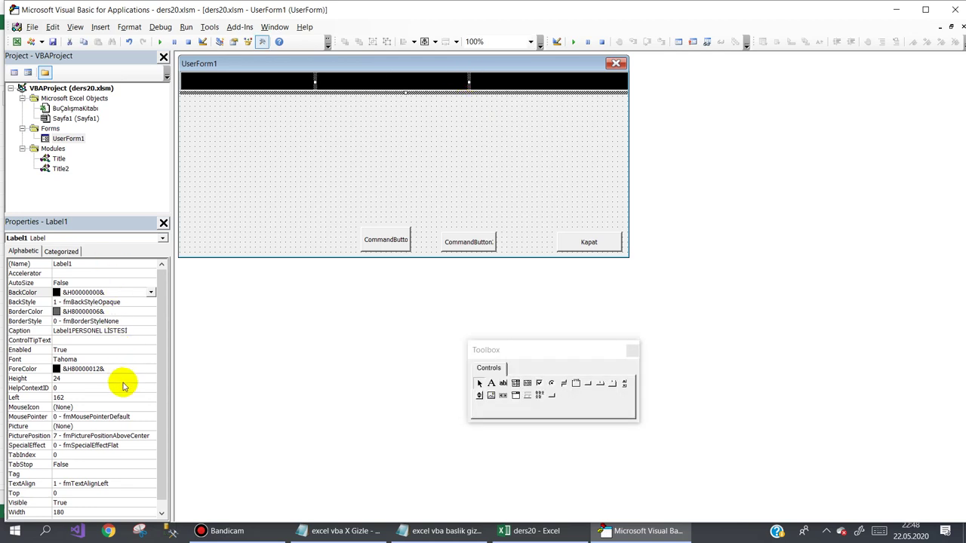
click(123, 368)
click(150, 369)
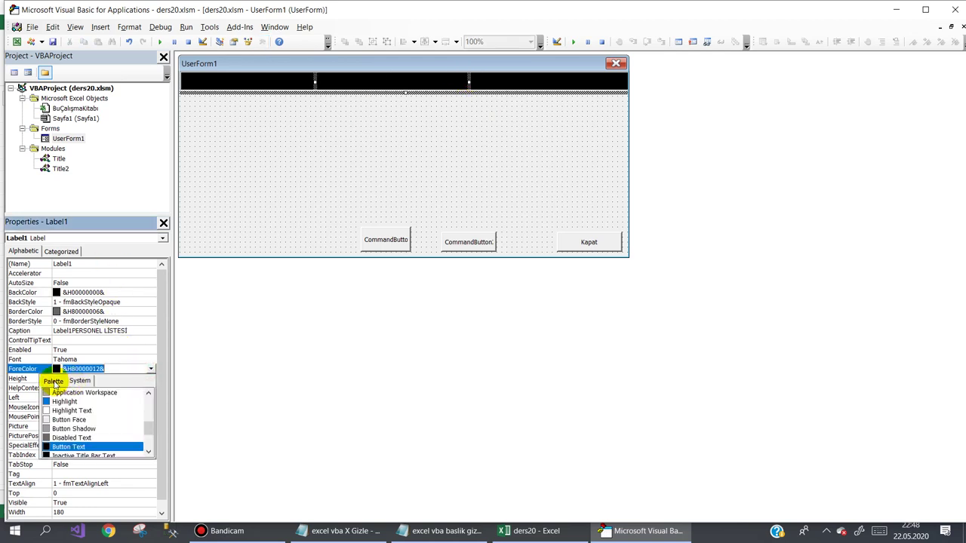
click(54, 381)
click(80, 409)
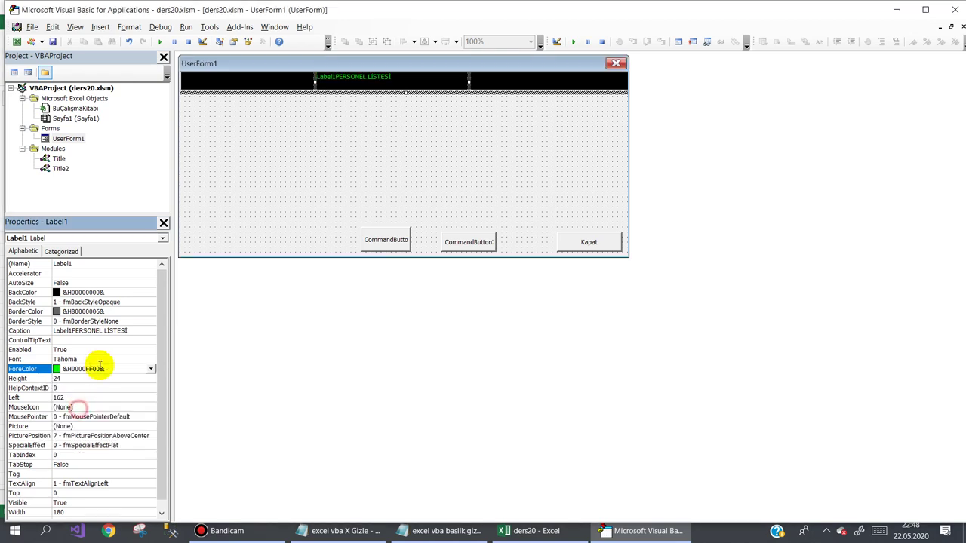
Give the label a Calibri Bold 14-point font.
click(107, 359)
click(151, 359)
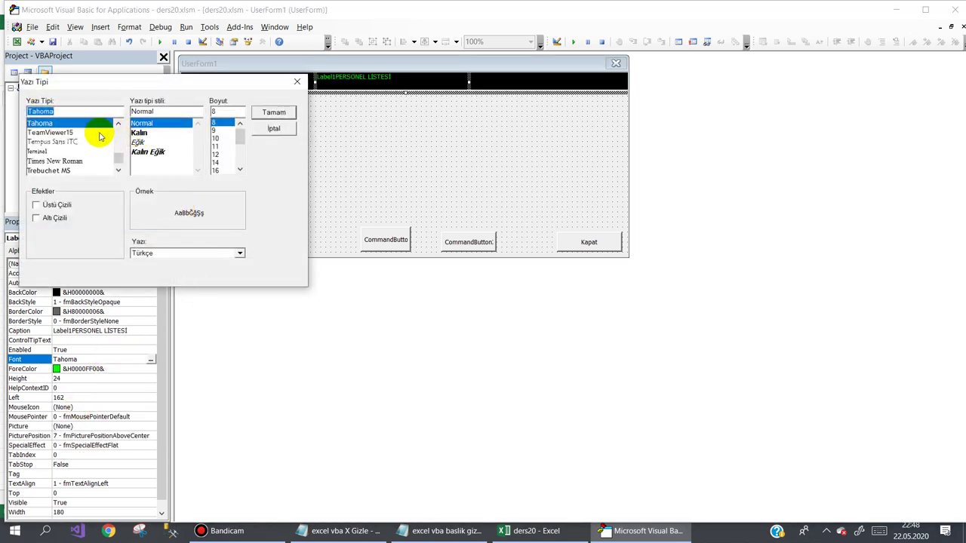
click(37, 122)
click(144, 160)
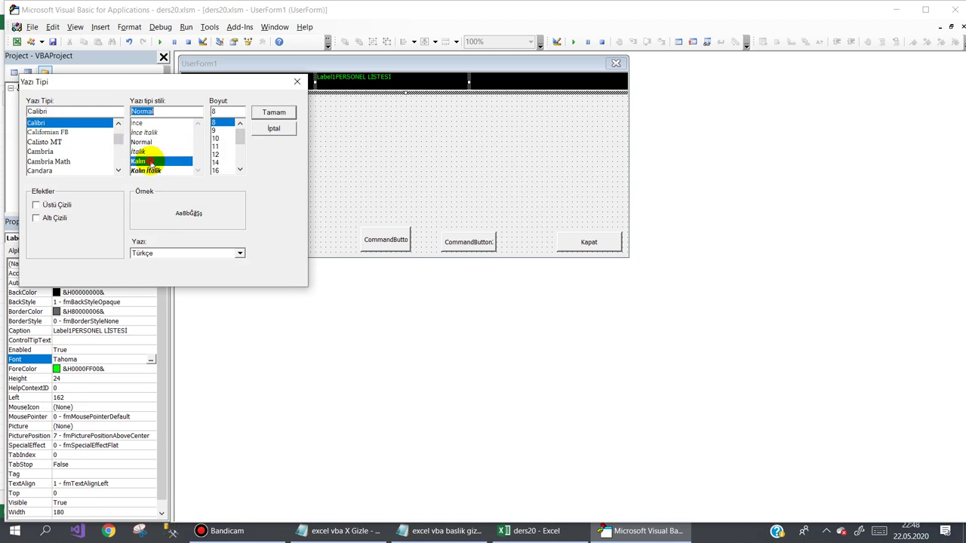
click(224, 163)
click(274, 113)
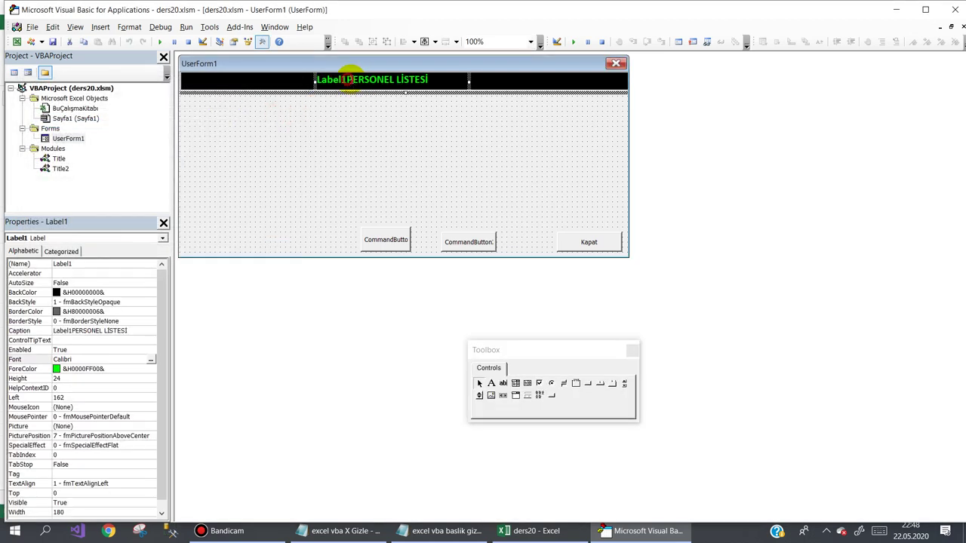
Delete the leftover 'Label1' from the caption, leaving PERSONEL LİSTESİ, and run the form with F5.
click(348, 79)
drag(347, 80, 315, 79)
key(Delete)
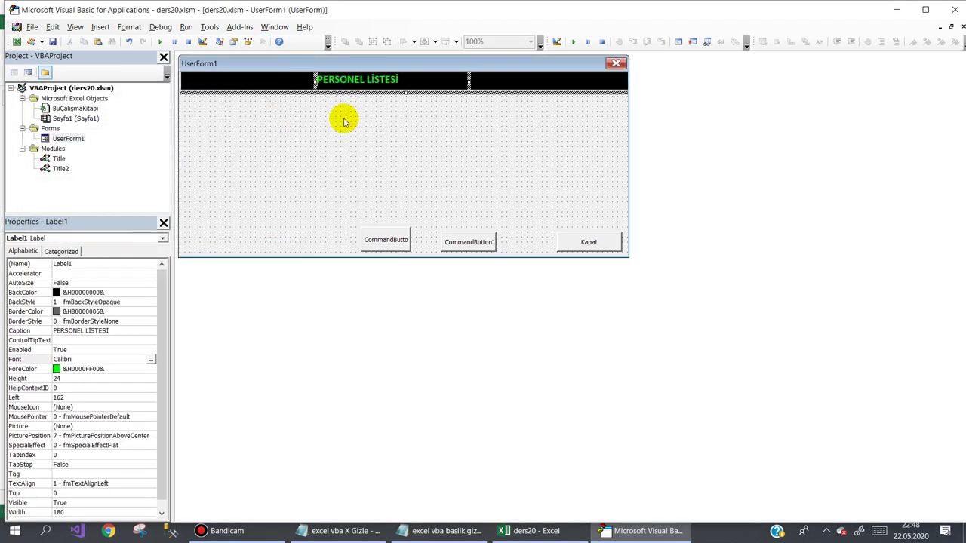
click(343, 121)
click(159, 41)
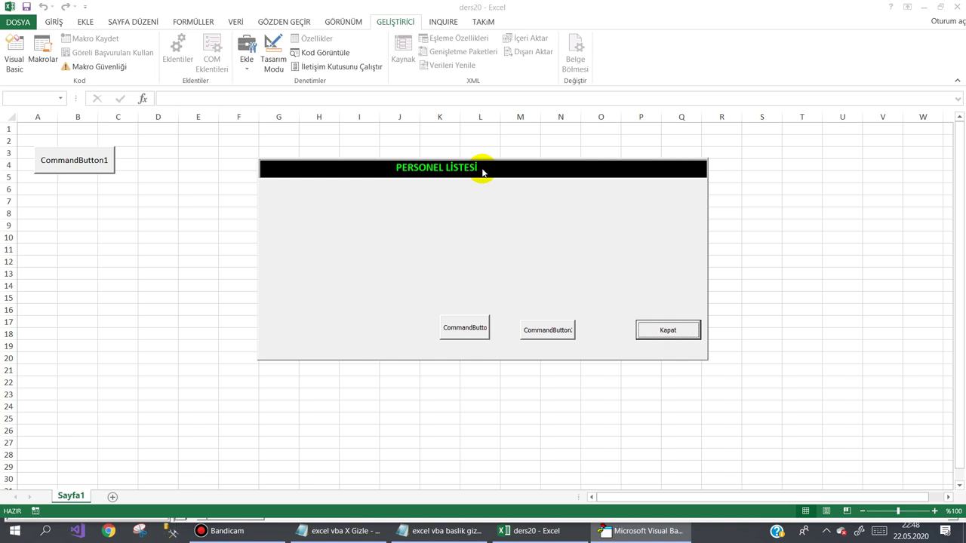
Close the running form with Kapat and bring up the Bandicam recorder from the taskbar.
click(360, 168)
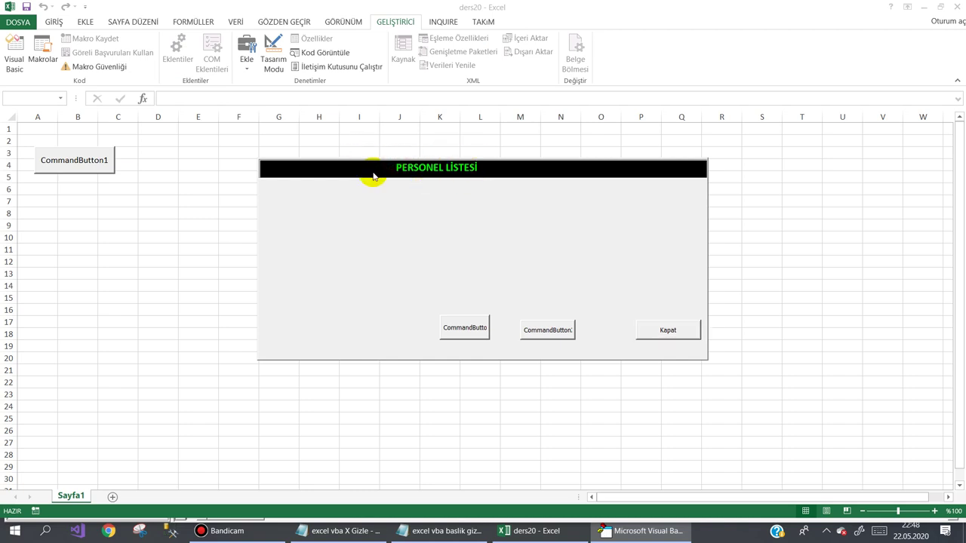
click(674, 333)
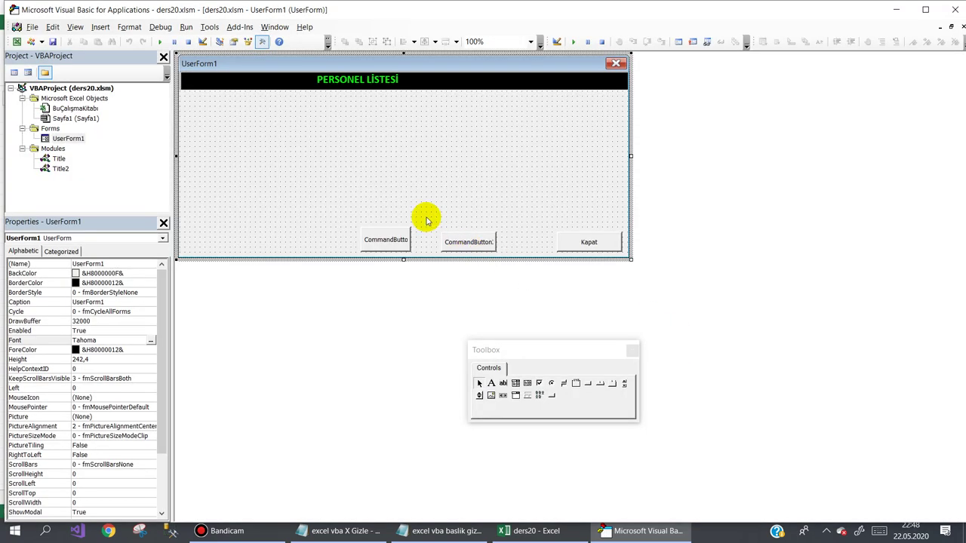
click(249, 524)
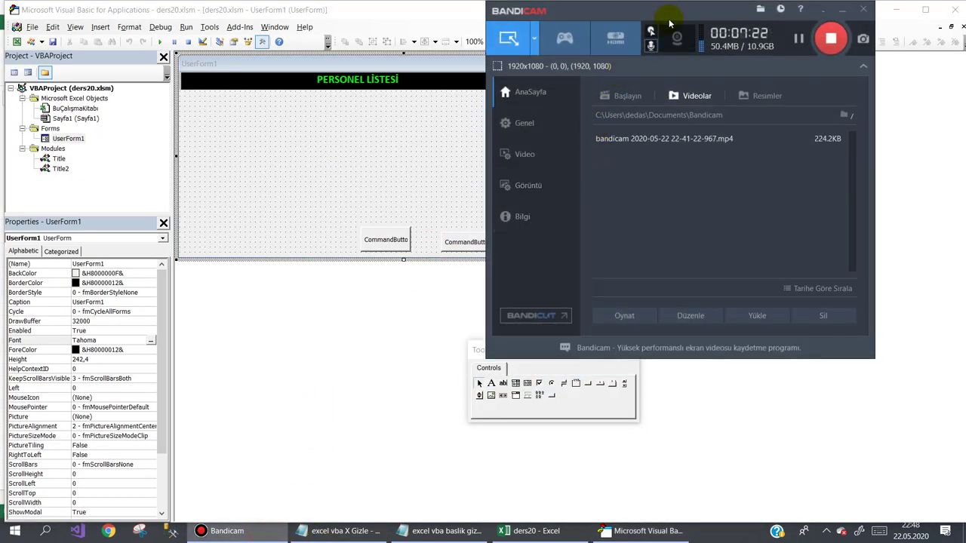
Drag the Bandicam window further right over the editor.
drag(674, 12, 755, 12)
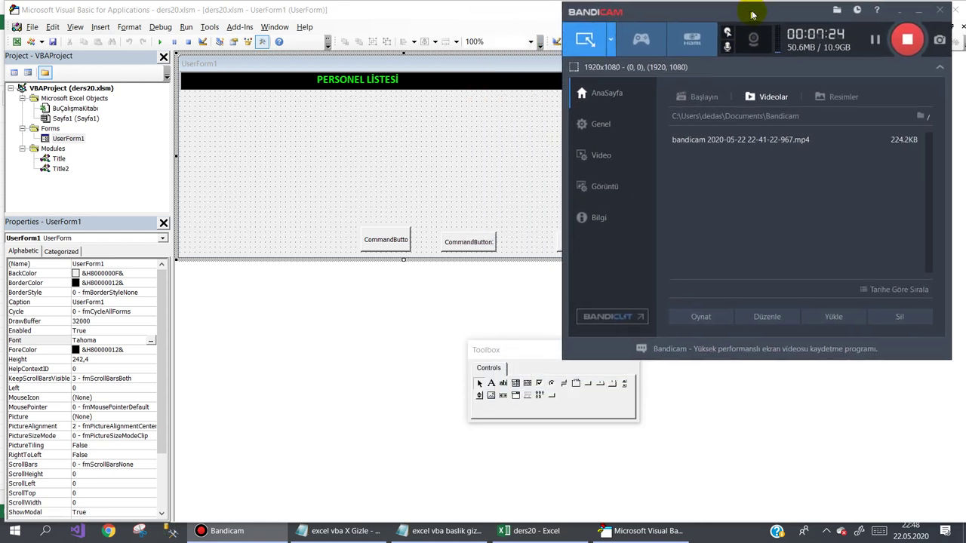